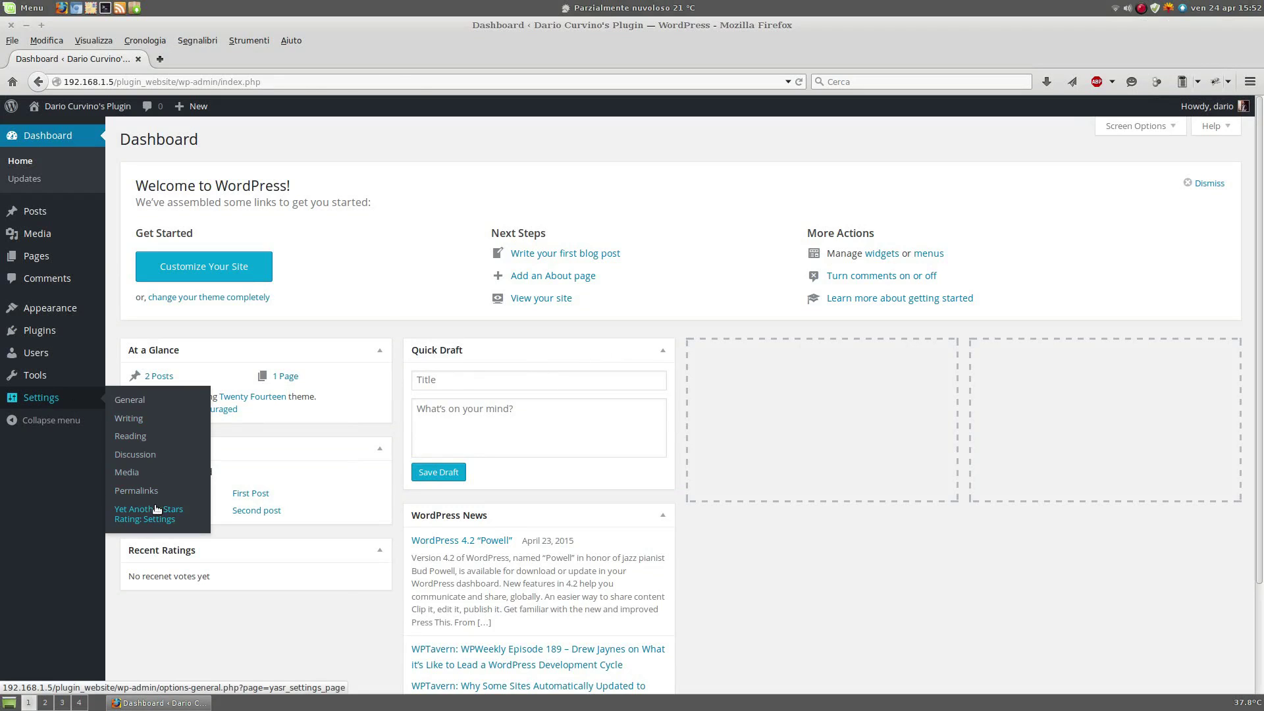
Step: Set Use Auto Insert to Yes with What: Both, enable both ratings on archive pages, and save
{"action": "left_click", "coordinate": [155, 506]}
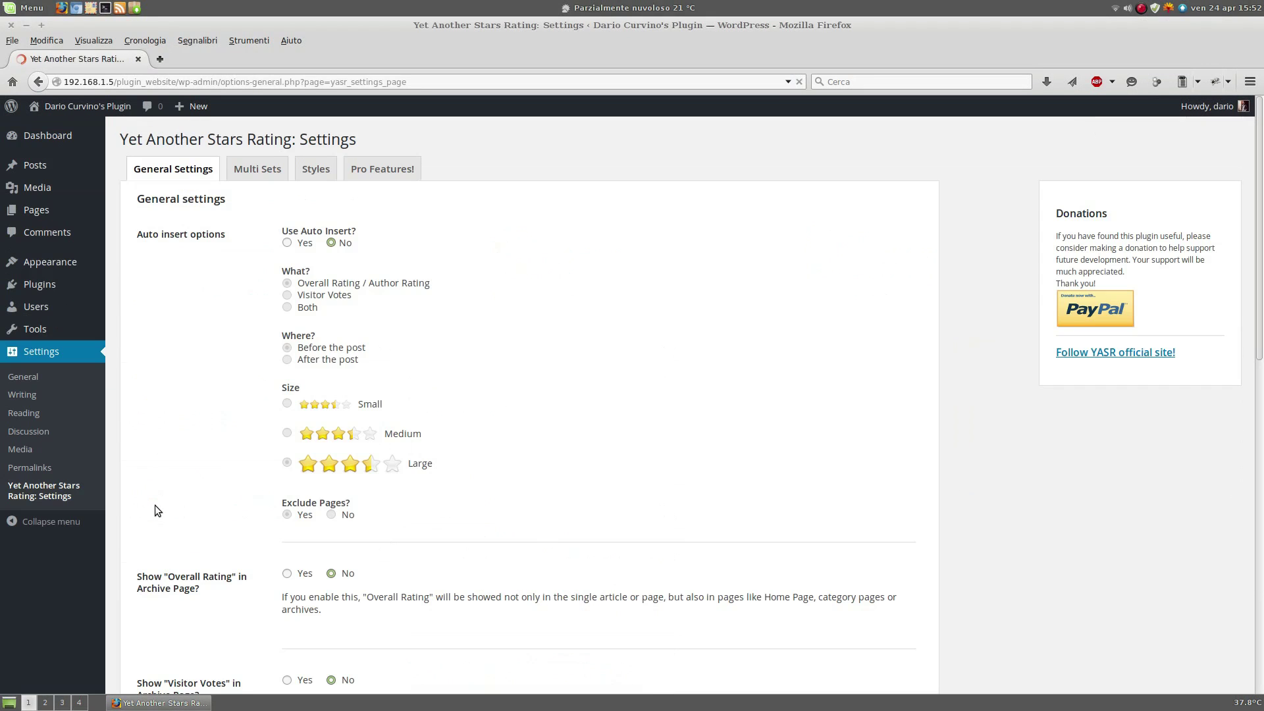
{"action": "left_click", "coordinate": [287, 243]}
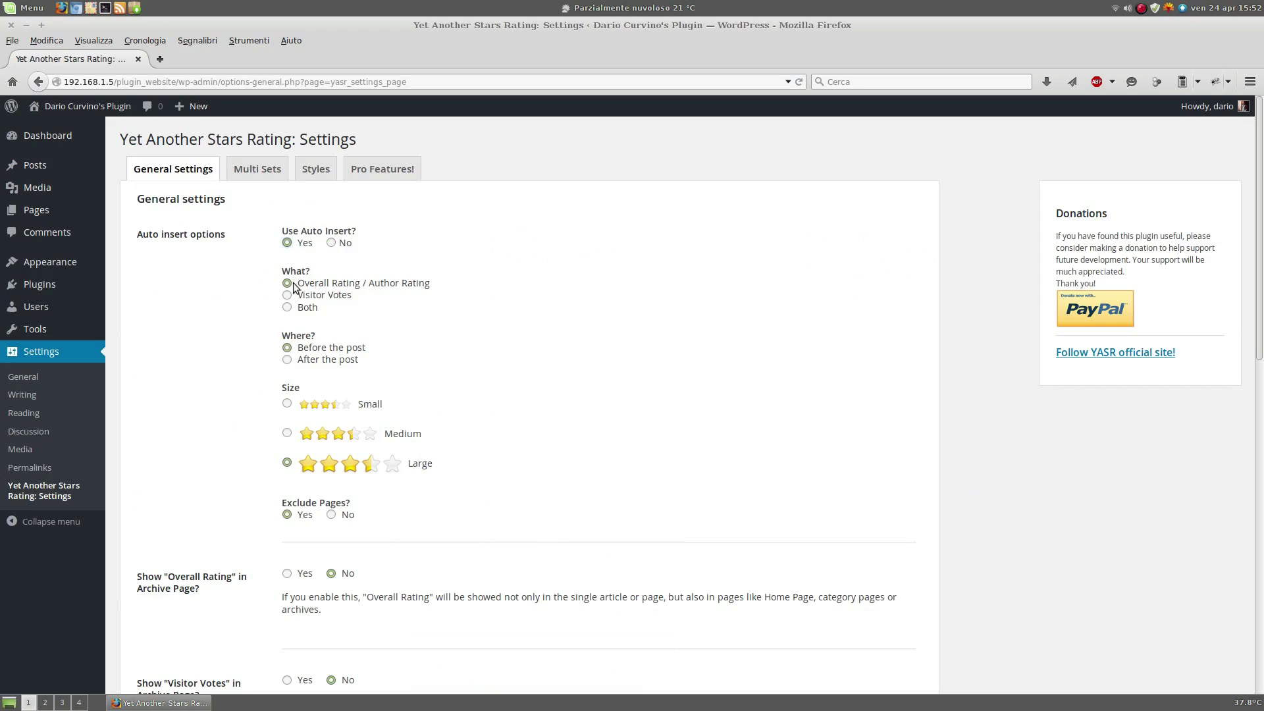
{"action": "left_click", "coordinate": [288, 307]}
{"action": "scroll", "coordinate": [294, 456], "scroll_direction": "down", "scroll_amount": 2}
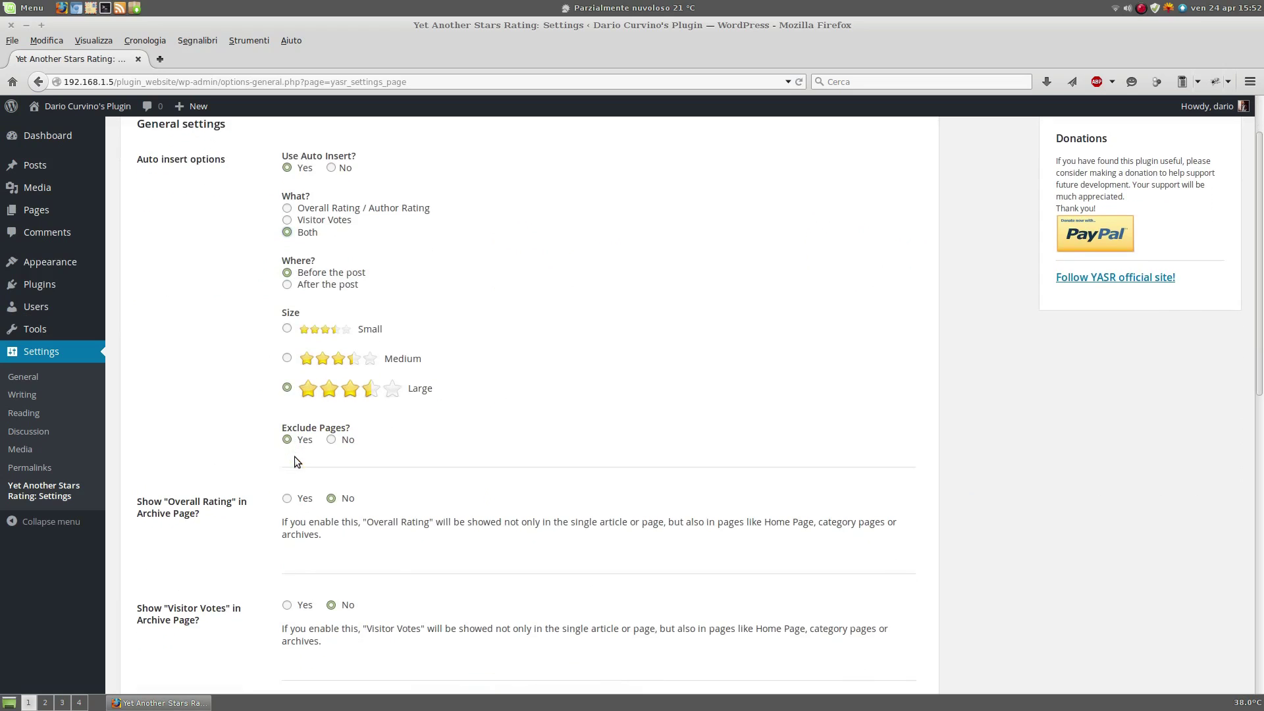
{"action": "scroll", "coordinate": [296, 427], "scroll_direction": "down", "scroll_amount": 3}
{"action": "left_click", "coordinate": [287, 386]}
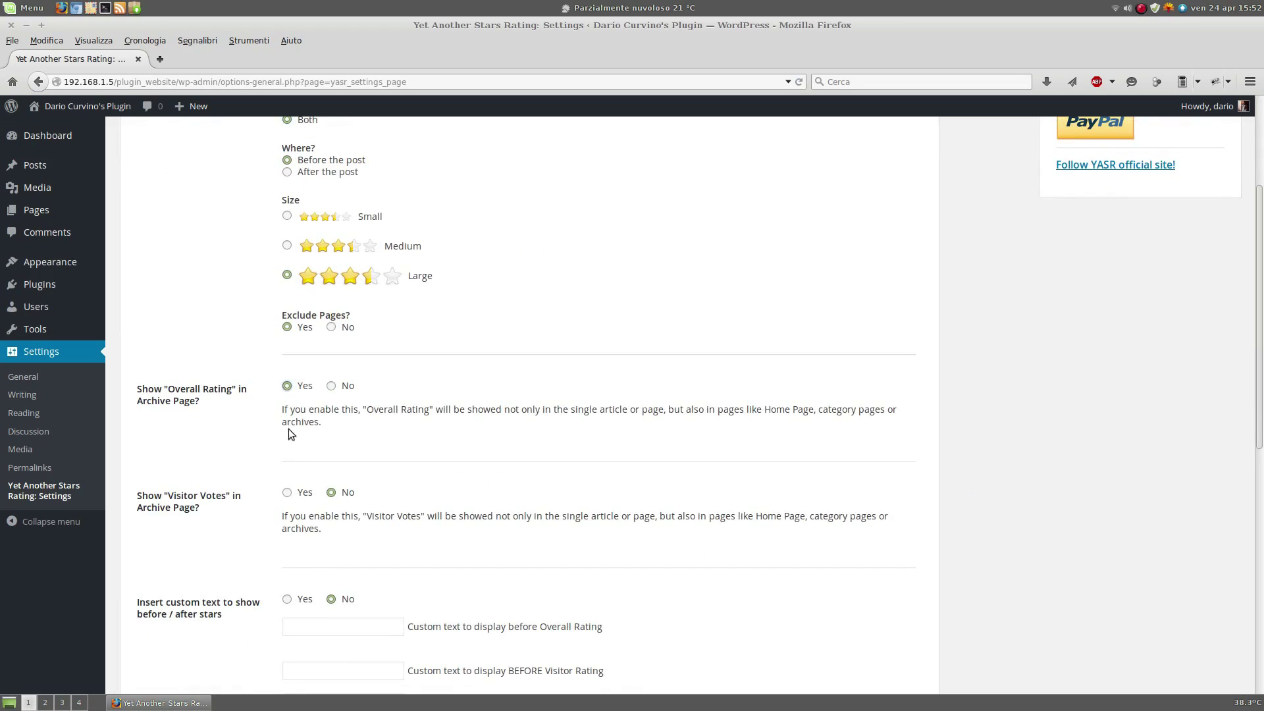
{"action": "left_click", "coordinate": [288, 493]}
{"action": "scroll", "coordinate": [269, 488], "scroll_direction": "down", "scroll_amount": 2}
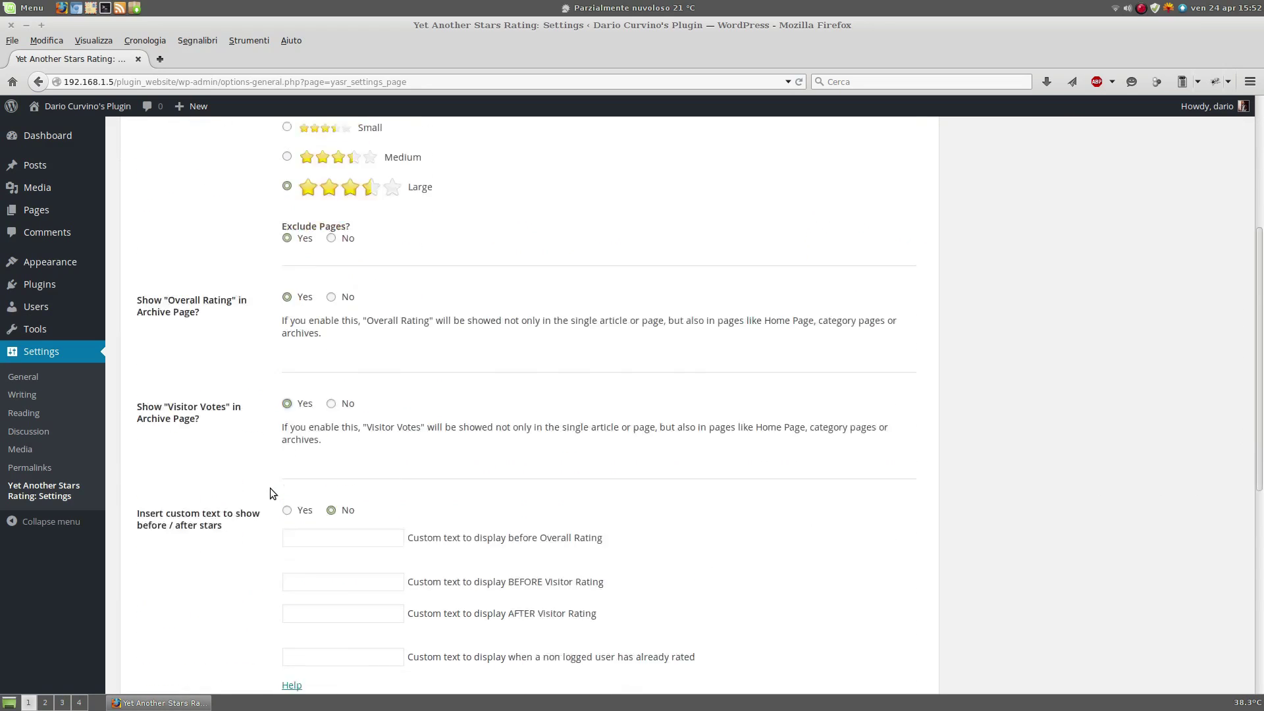
{"action": "scroll", "coordinate": [270, 488], "scroll_direction": "down", "scroll_amount": 4}
{"action": "scroll", "coordinate": [268, 491], "scroll_direction": "down", "scroll_amount": 3}
{"action": "left_click", "coordinate": [164, 609]}
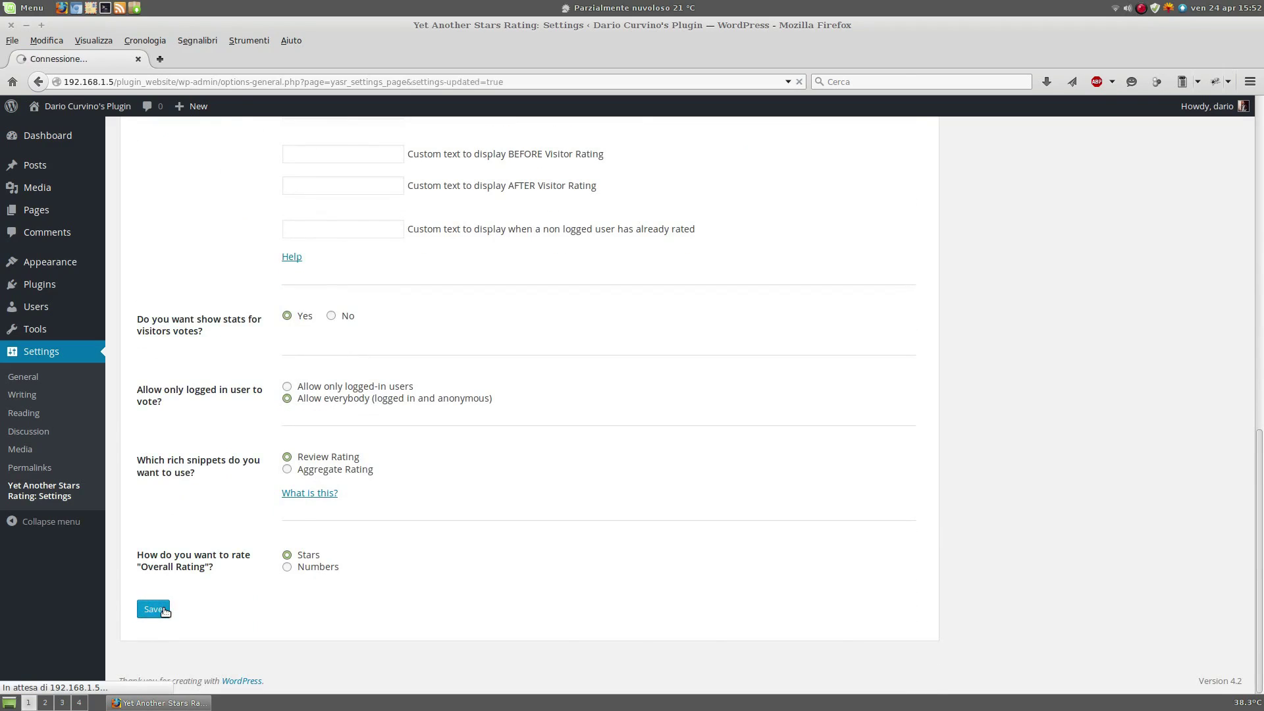
{"action": "mouse_move", "coordinate": [87, 105]}
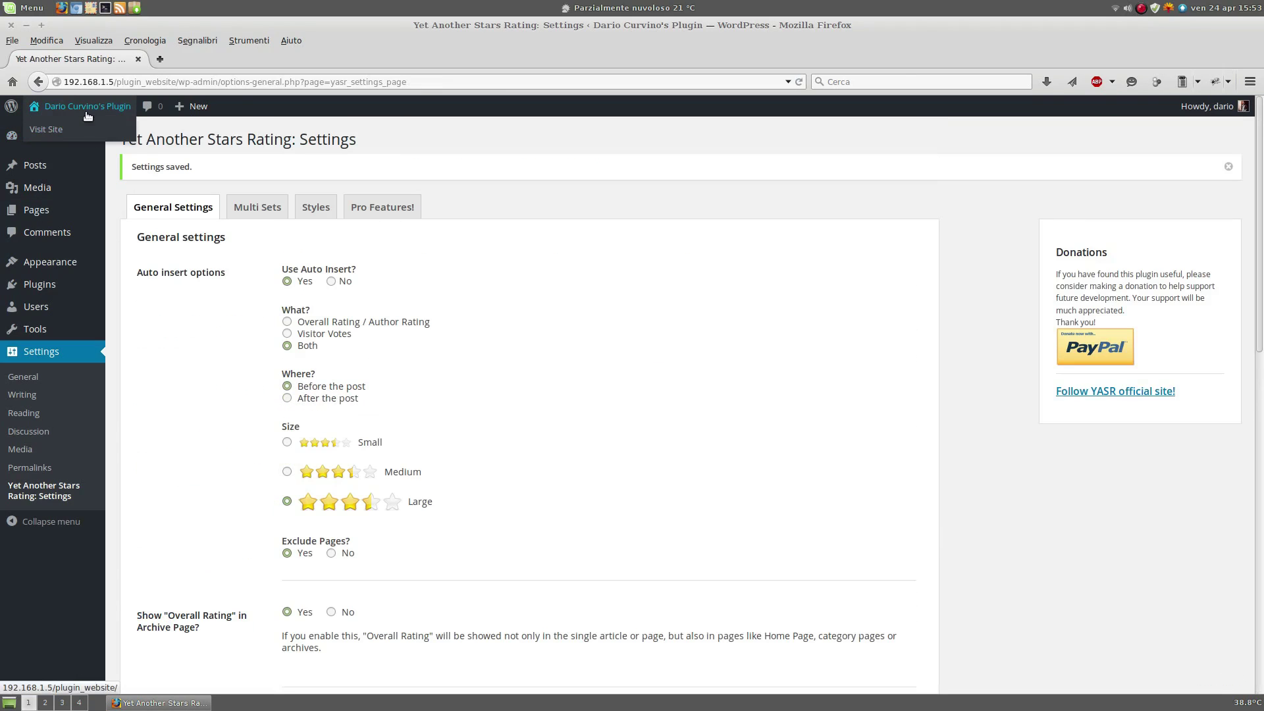
Step: Open the live site in a new tab and vote 4 stars on First Post, 3 on Second Post
{"action": "middle_click", "coordinate": [78, 126]}
{"action": "left_click", "coordinate": [200, 60]}
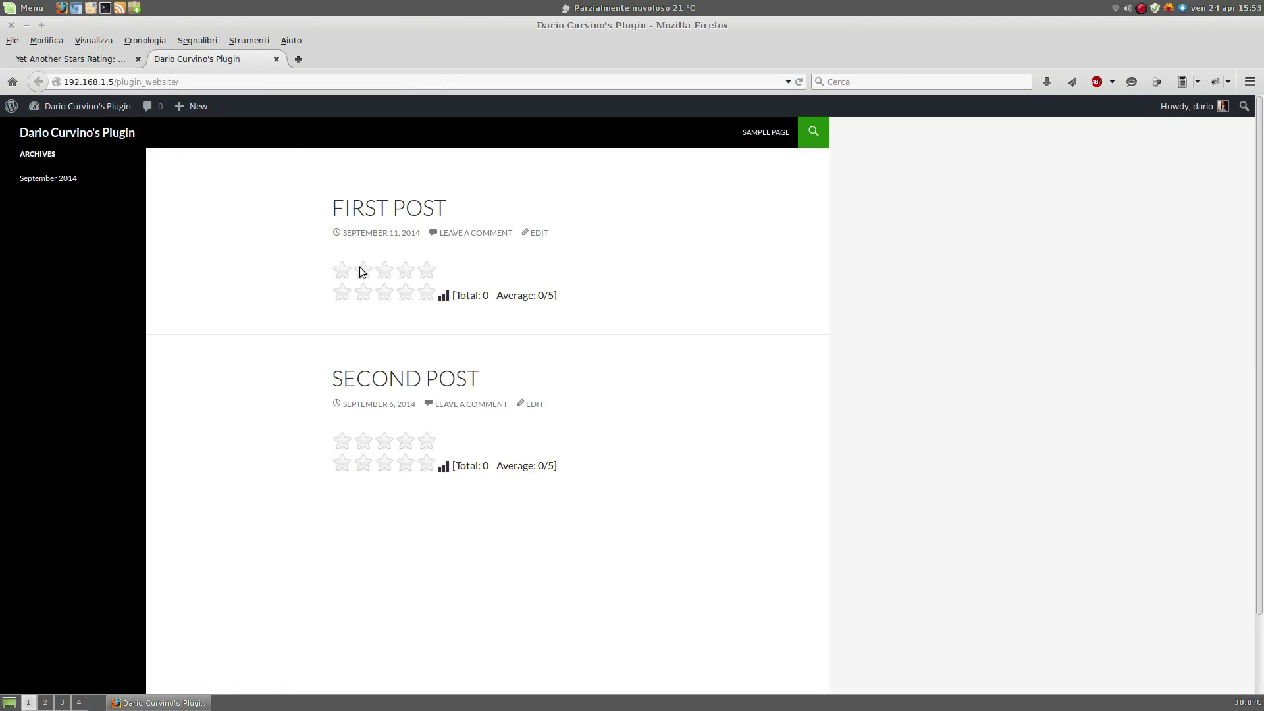
{"action": "left_click", "coordinate": [408, 294]}
{"action": "left_click", "coordinate": [379, 479]}
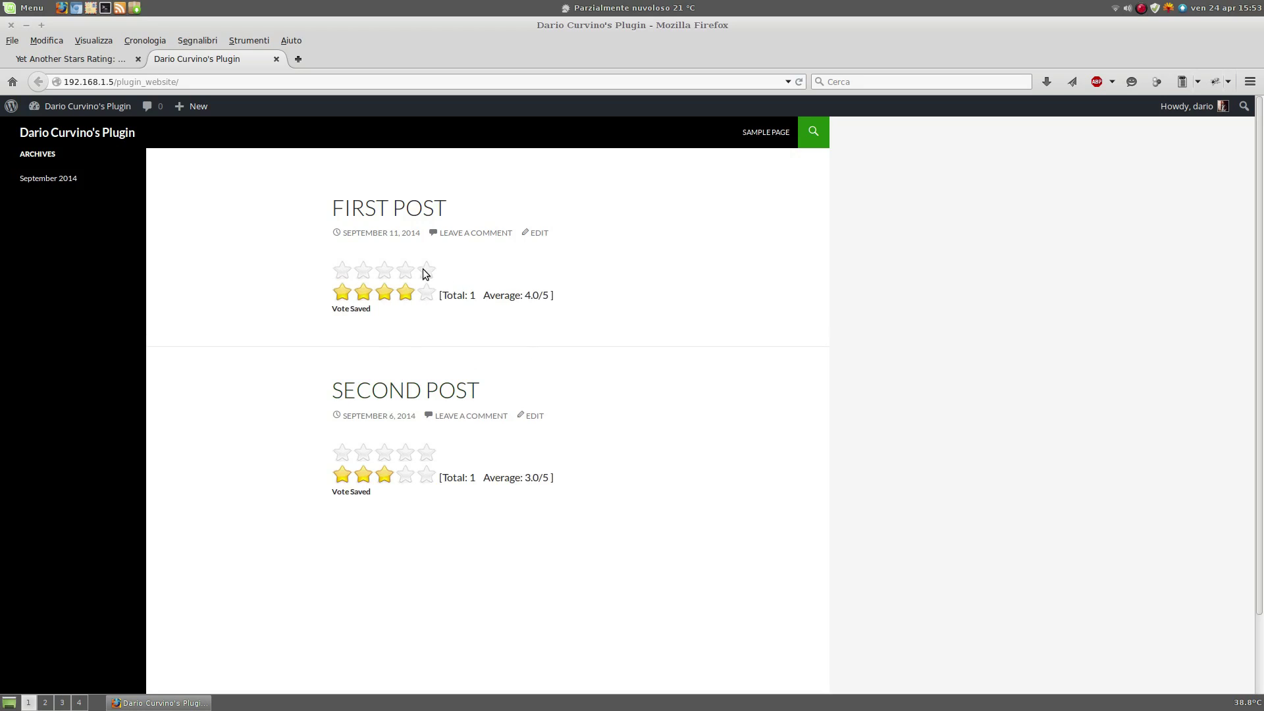
Step: Give First Post a 3.4-star overall rating as a Place review, then view the live post
{"action": "left_click", "coordinate": [533, 235]}
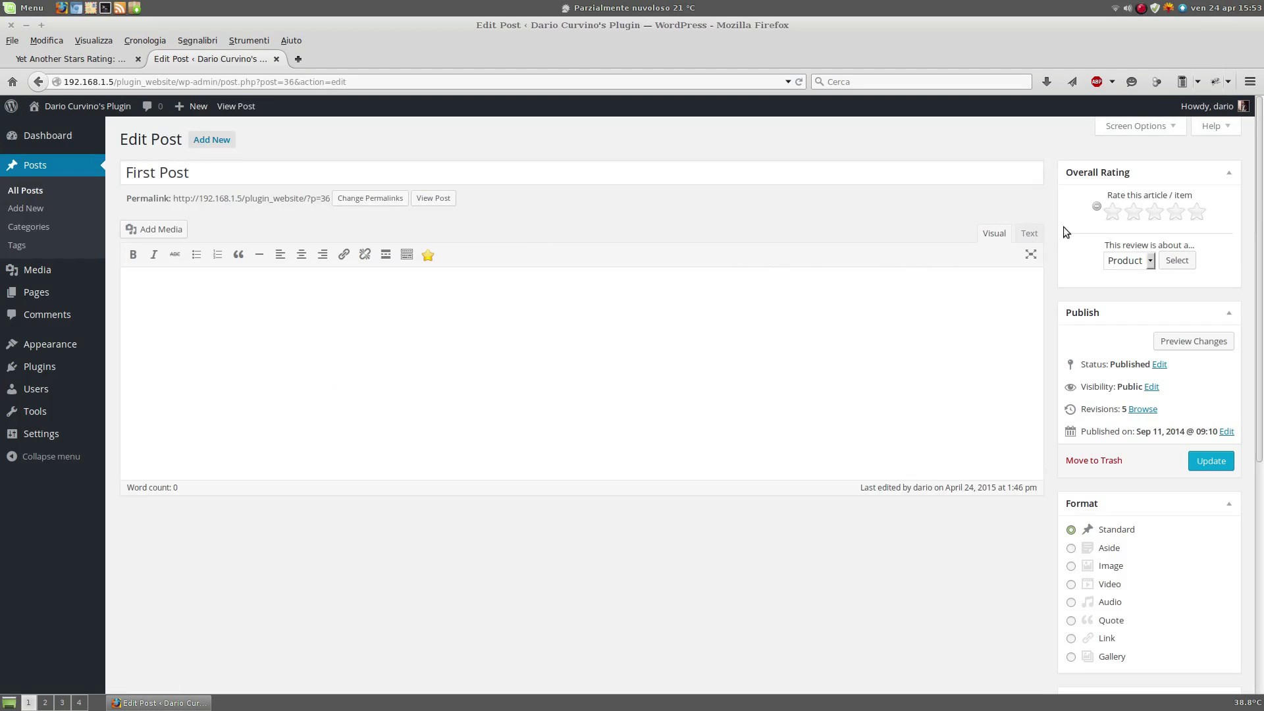
{"action": "left_click", "coordinate": [1171, 212]}
{"action": "left_click", "coordinate": [1149, 276]}
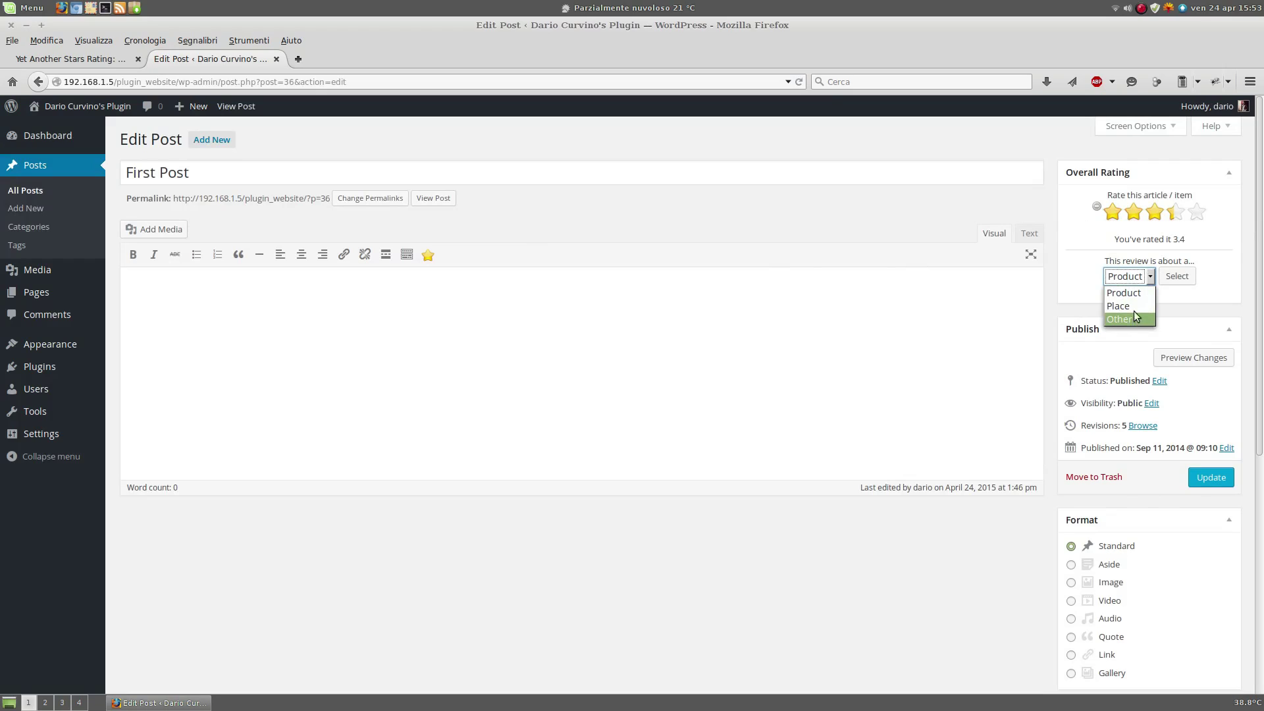
{"action": "left_click", "coordinate": [1171, 277]}
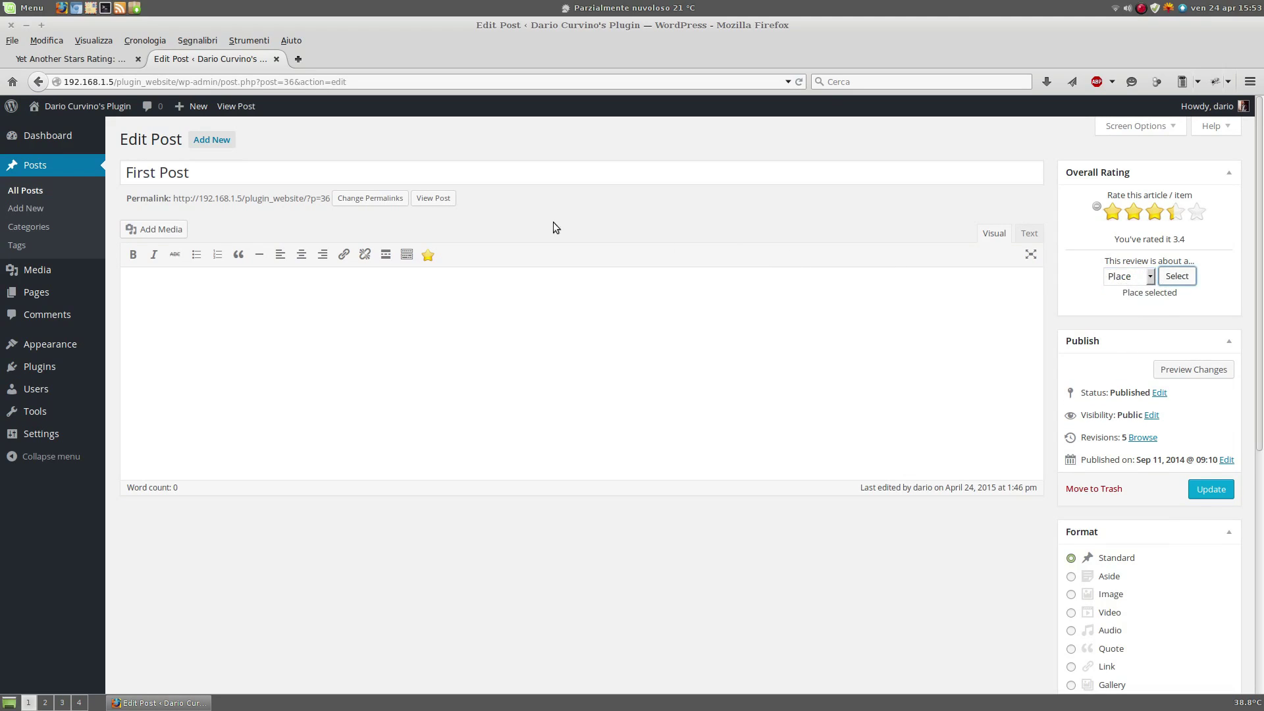
{"action": "left_click", "coordinate": [432, 200]}
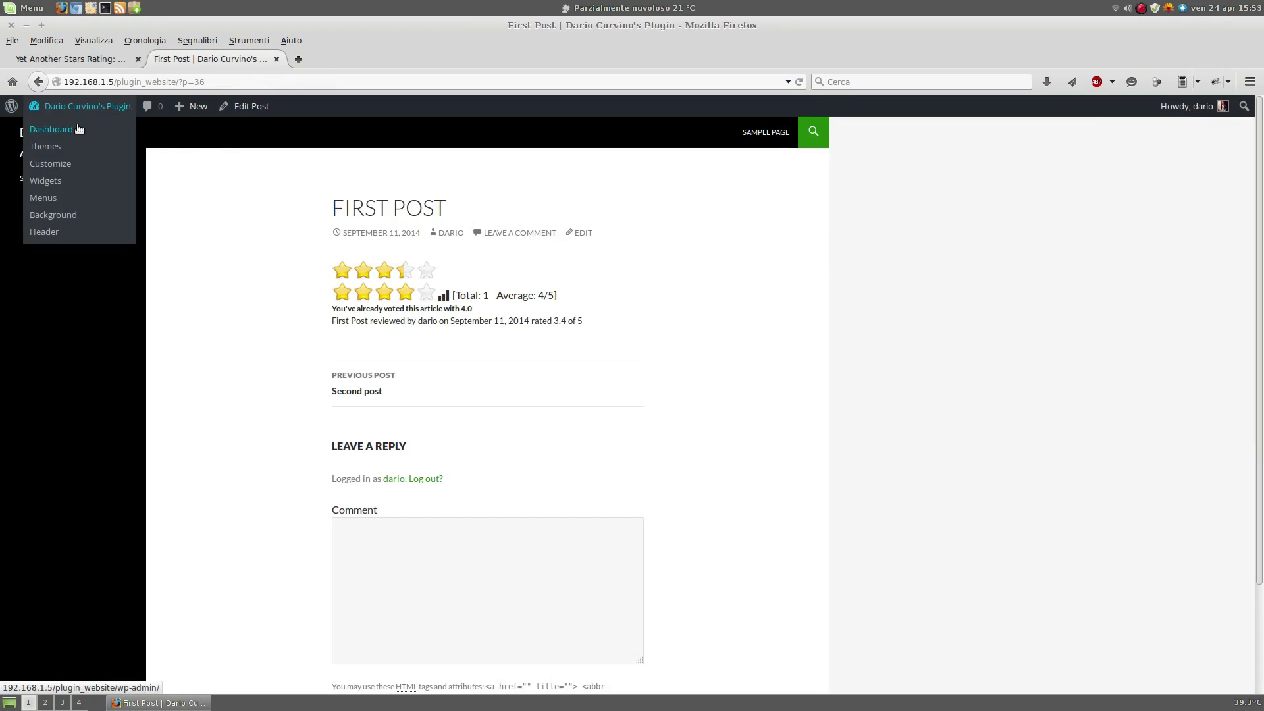
Step: From the home page, rate Second post 1.6 stars overall in its editor, then visit the site
{"action": "left_click", "coordinate": [116, 135]}
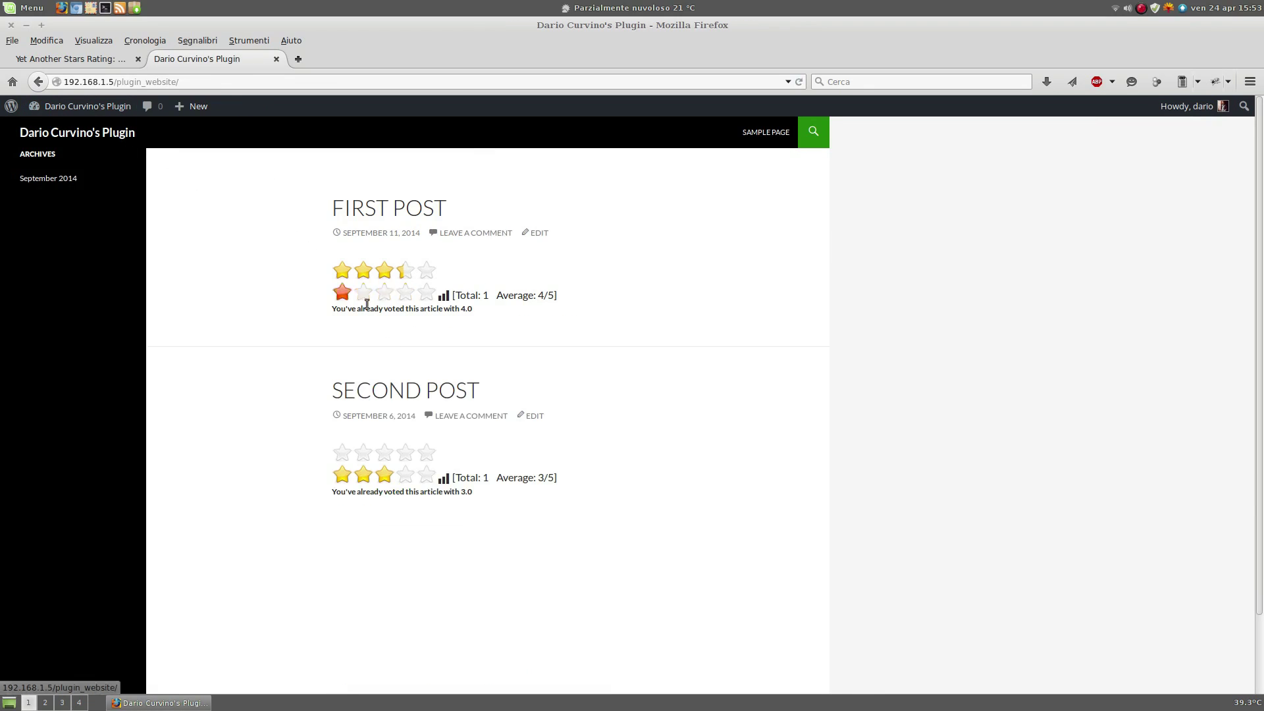
{"action": "left_click", "coordinate": [536, 416]}
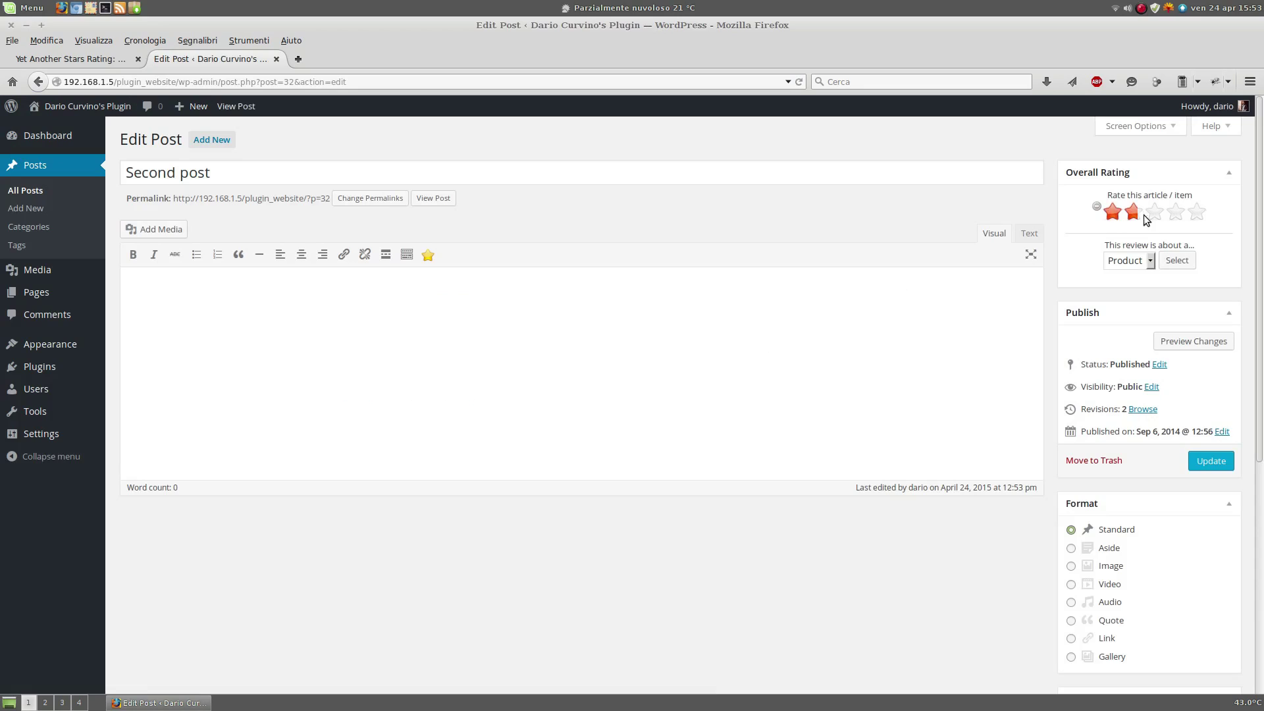
{"action": "left_click", "coordinate": [1134, 218]}
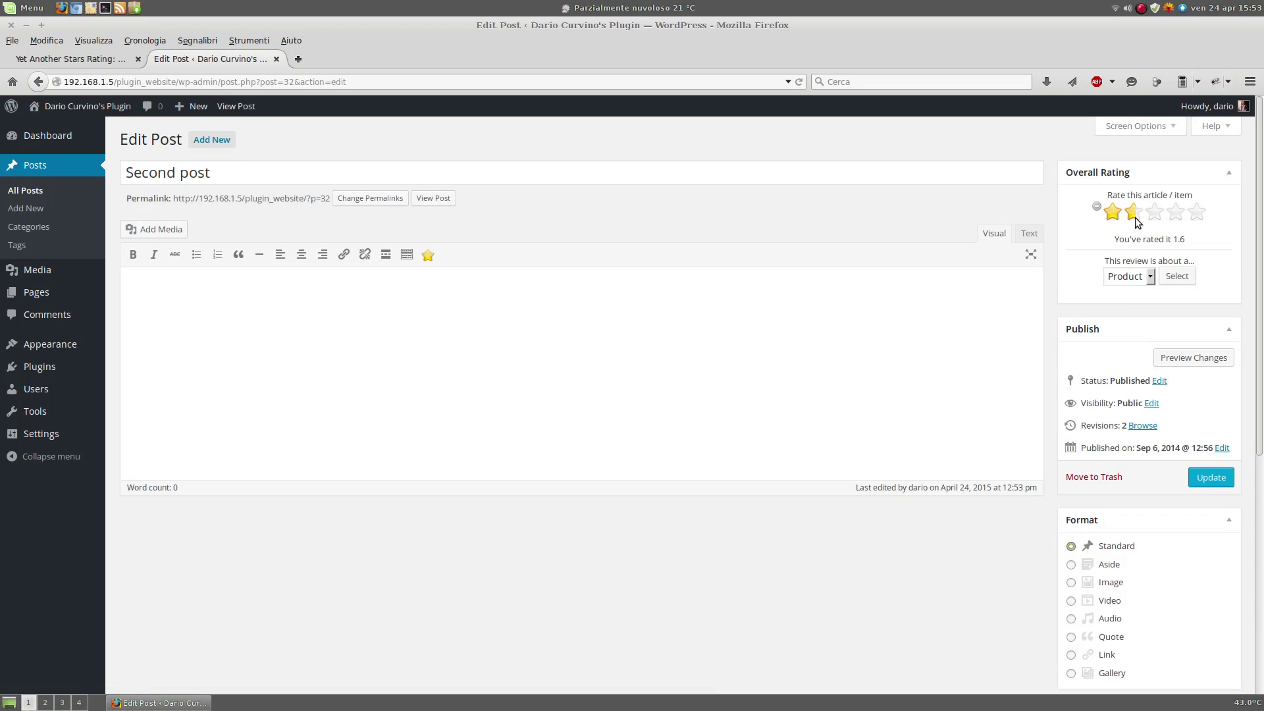
{"action": "mouse_move", "coordinate": [86, 105]}
{"action": "left_click", "coordinate": [97, 130]}
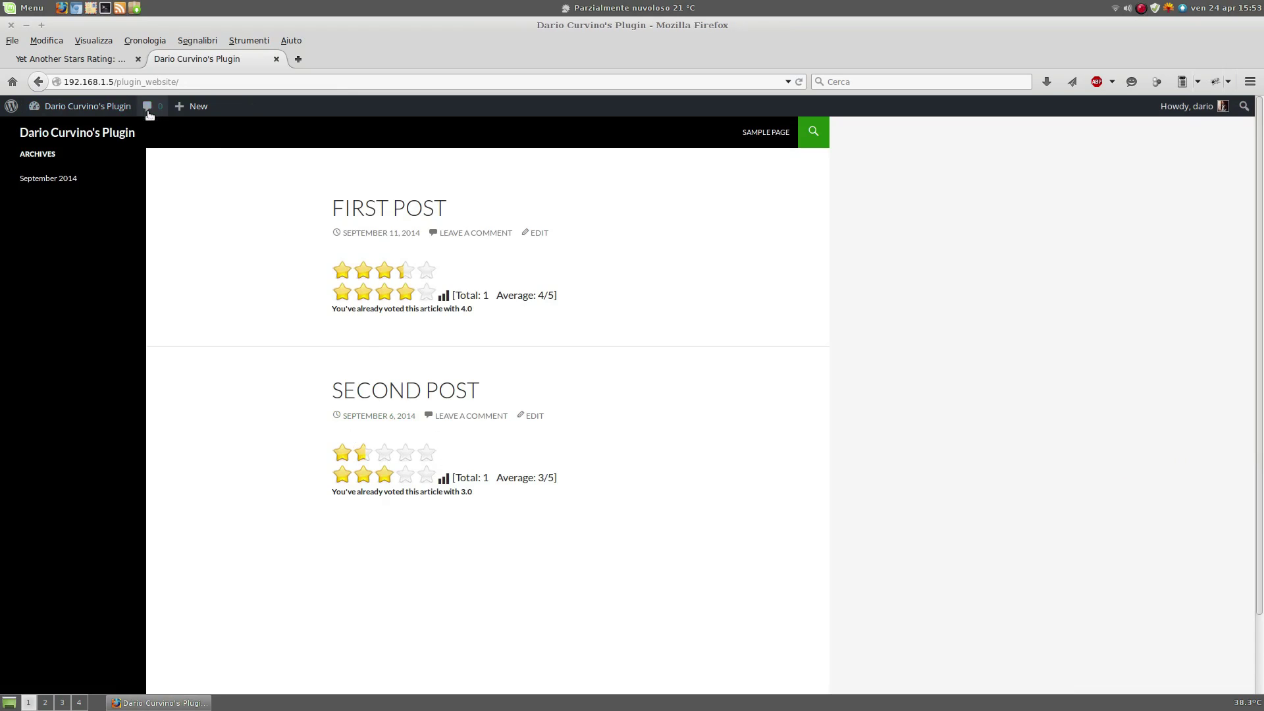
Step: Set Insert custom text to Yes, review the 'Our Score' and 'Our Reader Score' fields, and save
{"action": "left_click", "coordinate": [93, 61]}
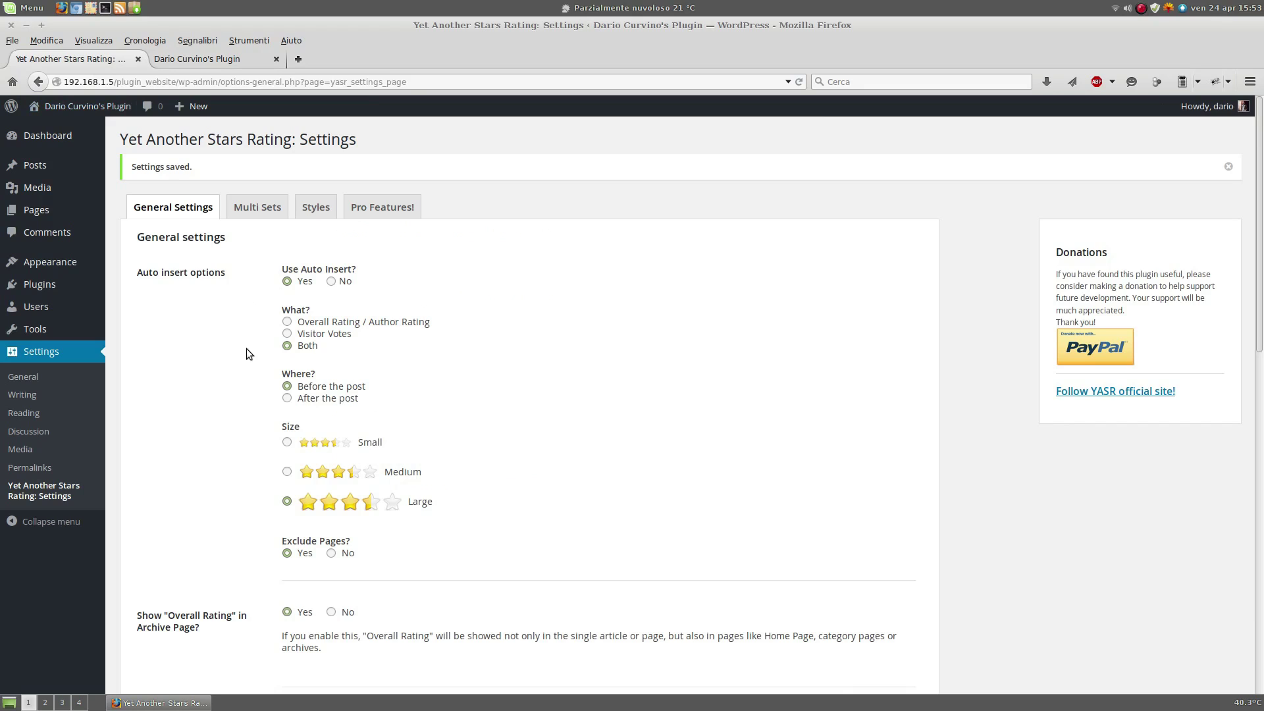
{"action": "scroll", "coordinate": [246, 349], "scroll_direction": "down", "scroll_amount": 3}
{"action": "scroll", "coordinate": [246, 349], "scroll_direction": "down", "scroll_amount": 2}
{"action": "scroll", "coordinate": [247, 349], "scroll_direction": "down", "scroll_amount": 1}
{"action": "scroll", "coordinate": [254, 329], "scroll_direction": "down", "scroll_amount": 3}
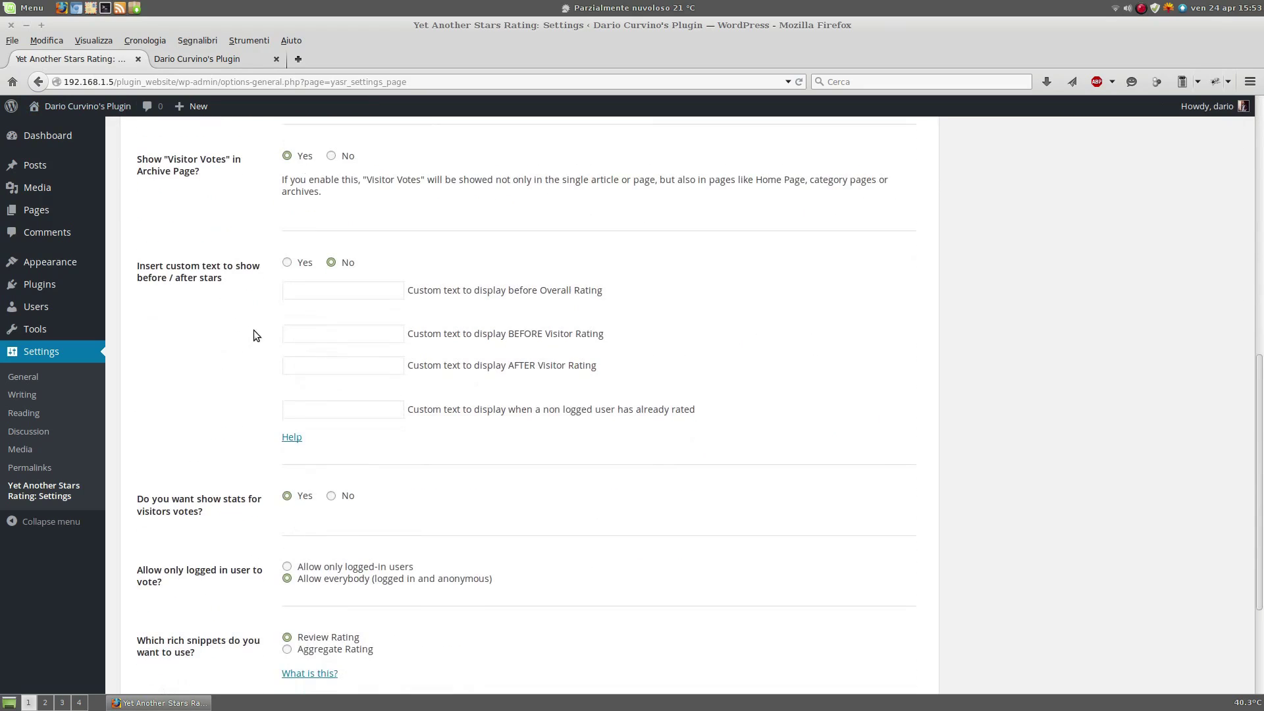
{"action": "left_click", "coordinate": [285, 266]}
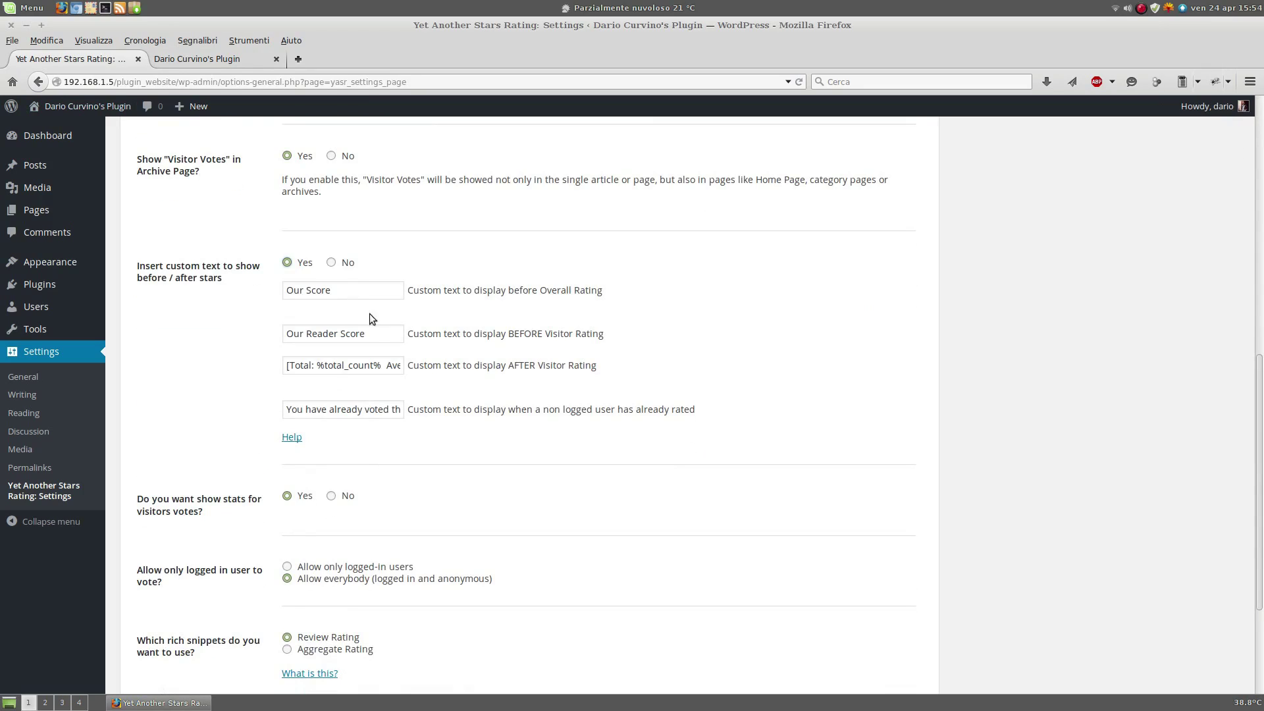
{"action": "left_click_drag", "start_coordinate": [320, 365], "coordinate": [409, 367]}
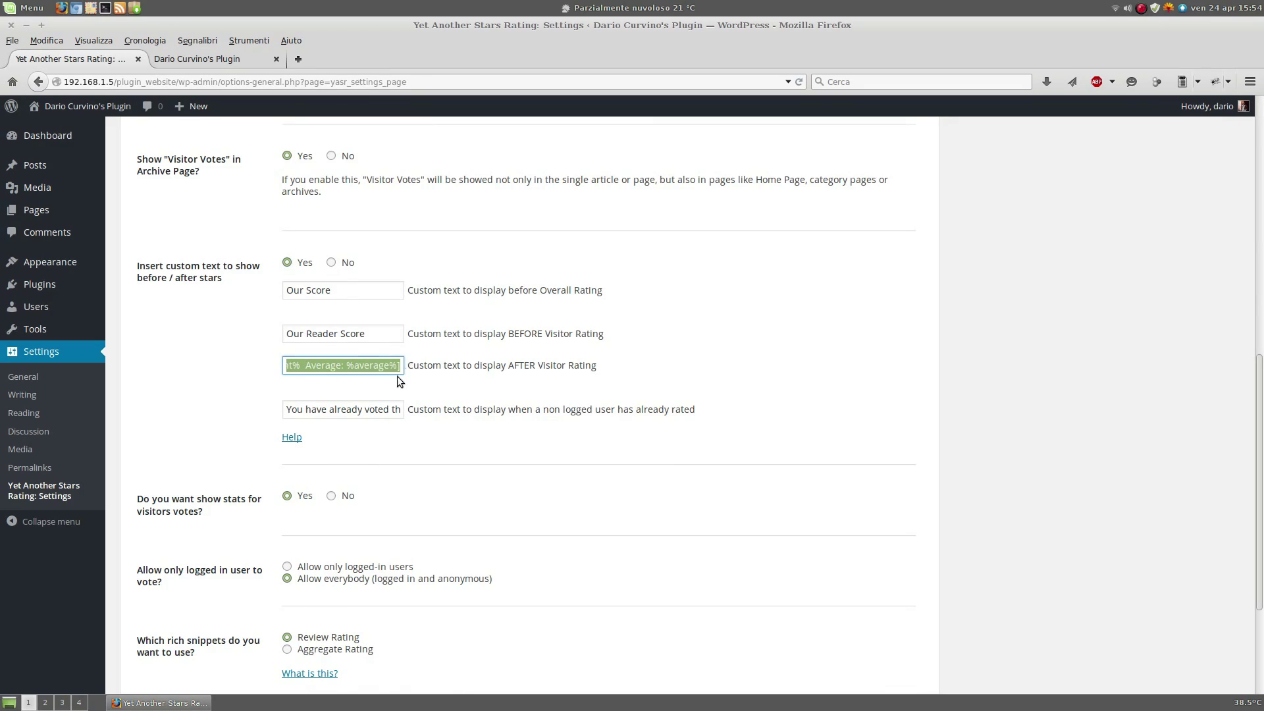
{"action": "left_click_drag", "start_coordinate": [365, 409], "coordinate": [419, 410]}
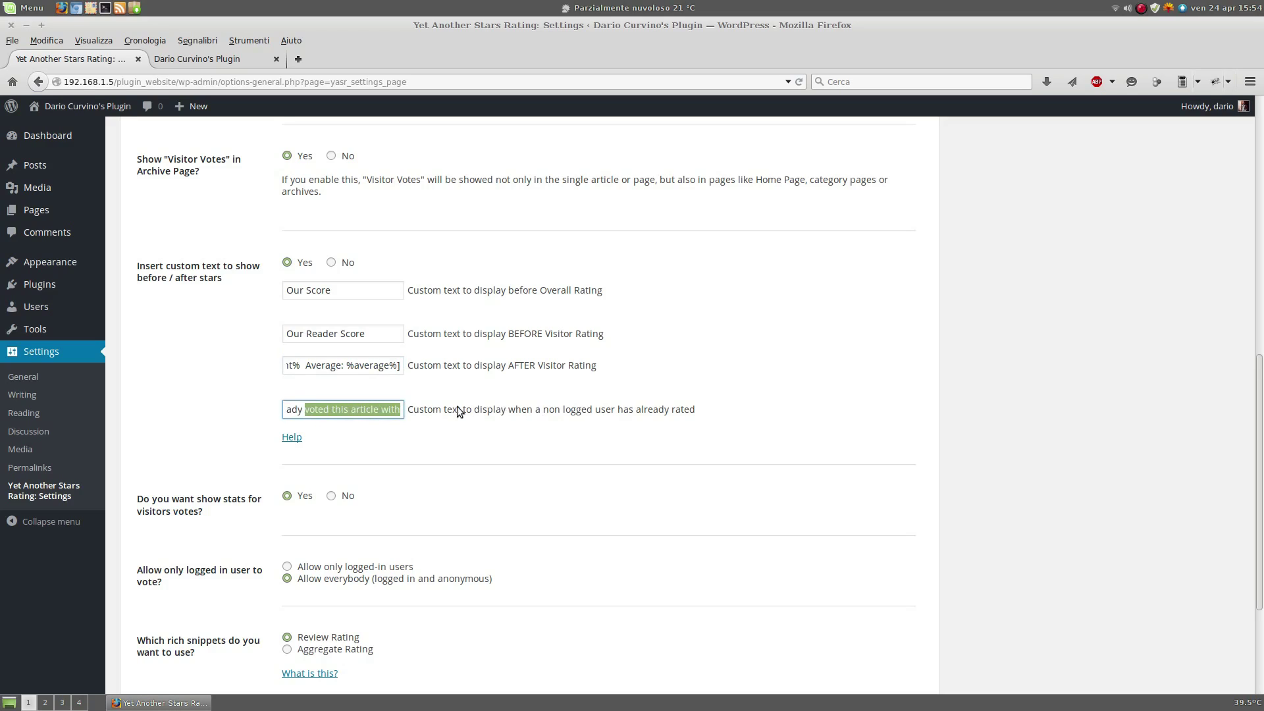
{"action": "left_click", "coordinate": [389, 411]}
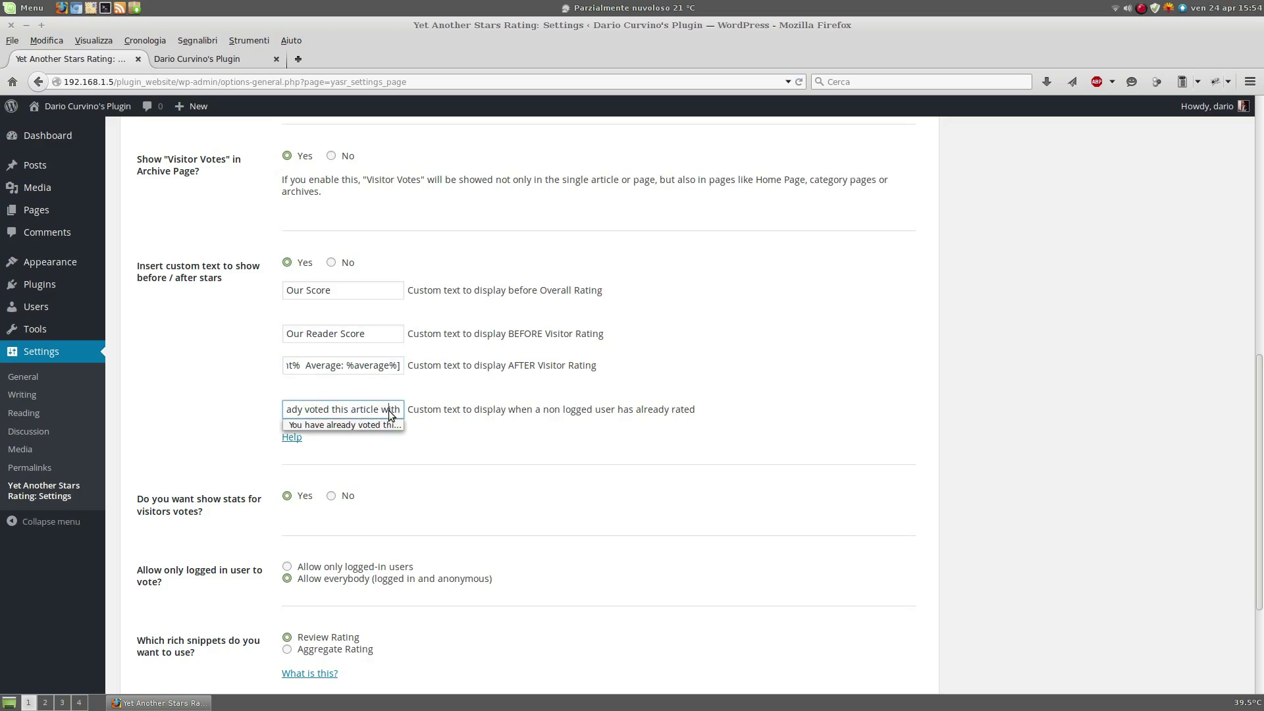
{"action": "left_click", "coordinate": [362, 392]}
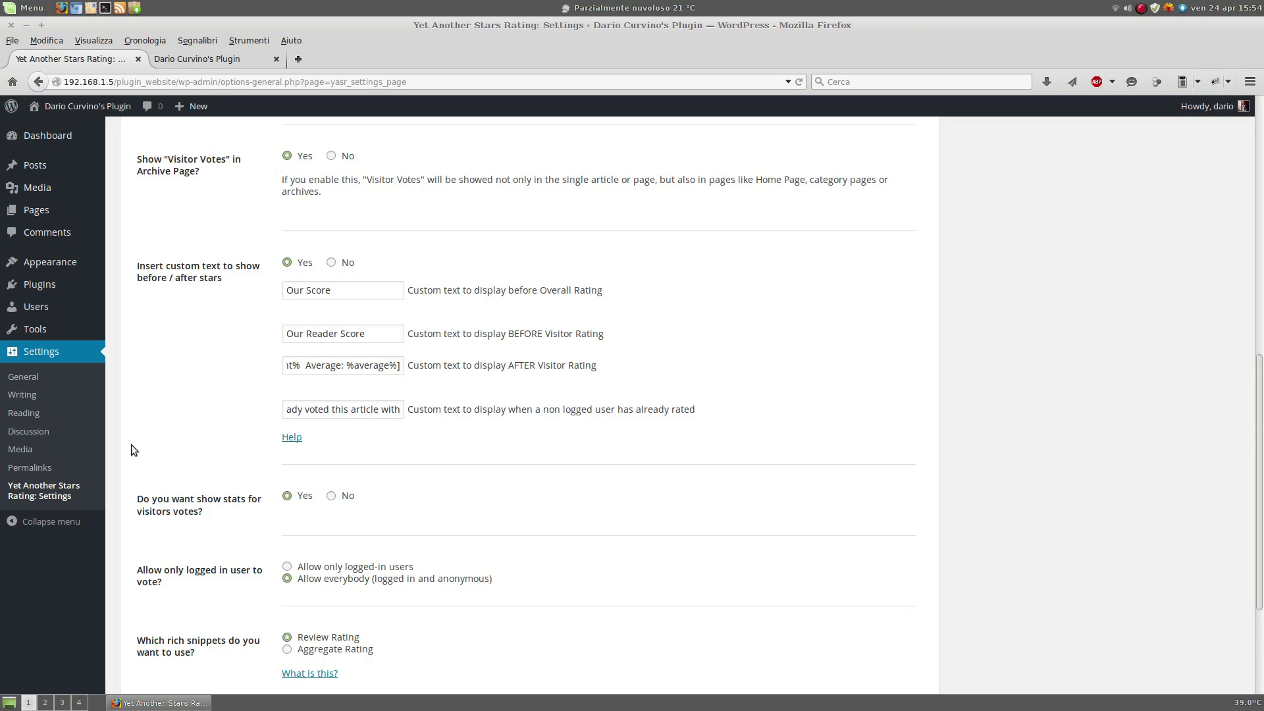
{"action": "scroll", "coordinate": [171, 501], "scroll_direction": "down", "scroll_amount": 5}
{"action": "left_click", "coordinate": [155, 607]}
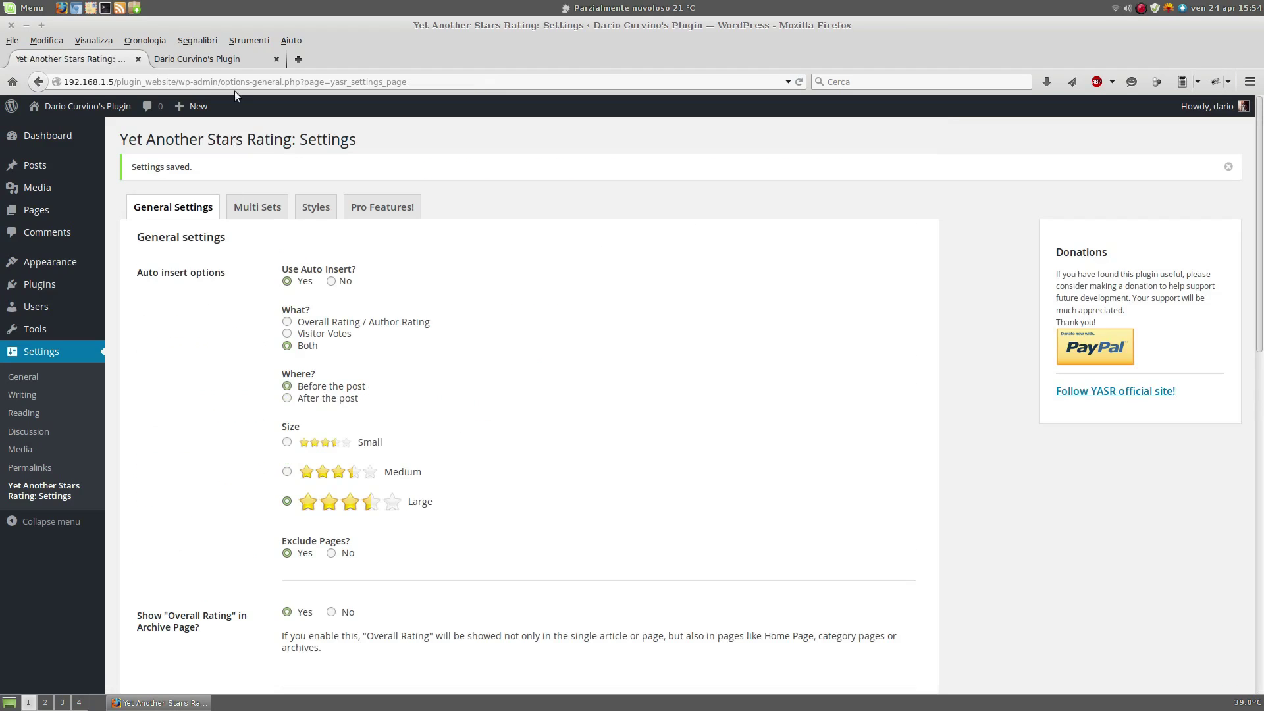
Step: Reload the site tab to check the 'Our Score' and 'Our Reader Score' labels, then return to settings
{"action": "left_click", "coordinate": [234, 59]}
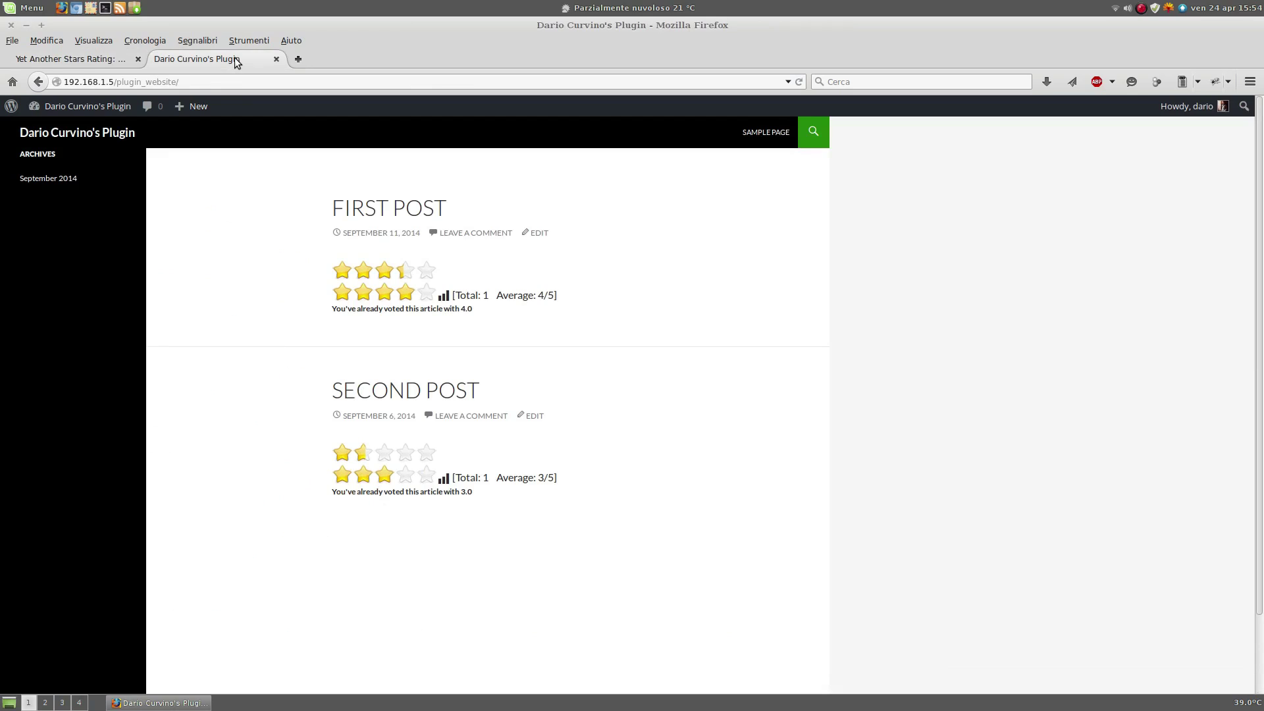
{"action": "left_click", "coordinate": [799, 82]}
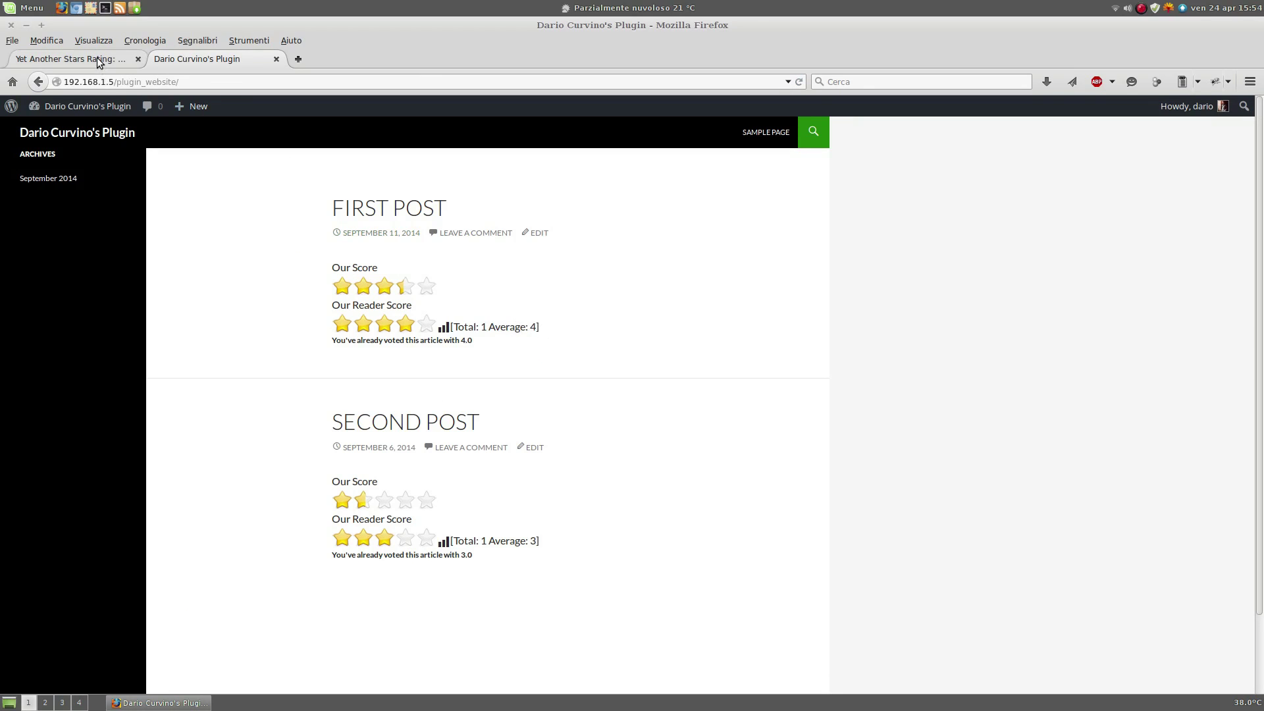
{"action": "left_click", "coordinate": [96, 57]}
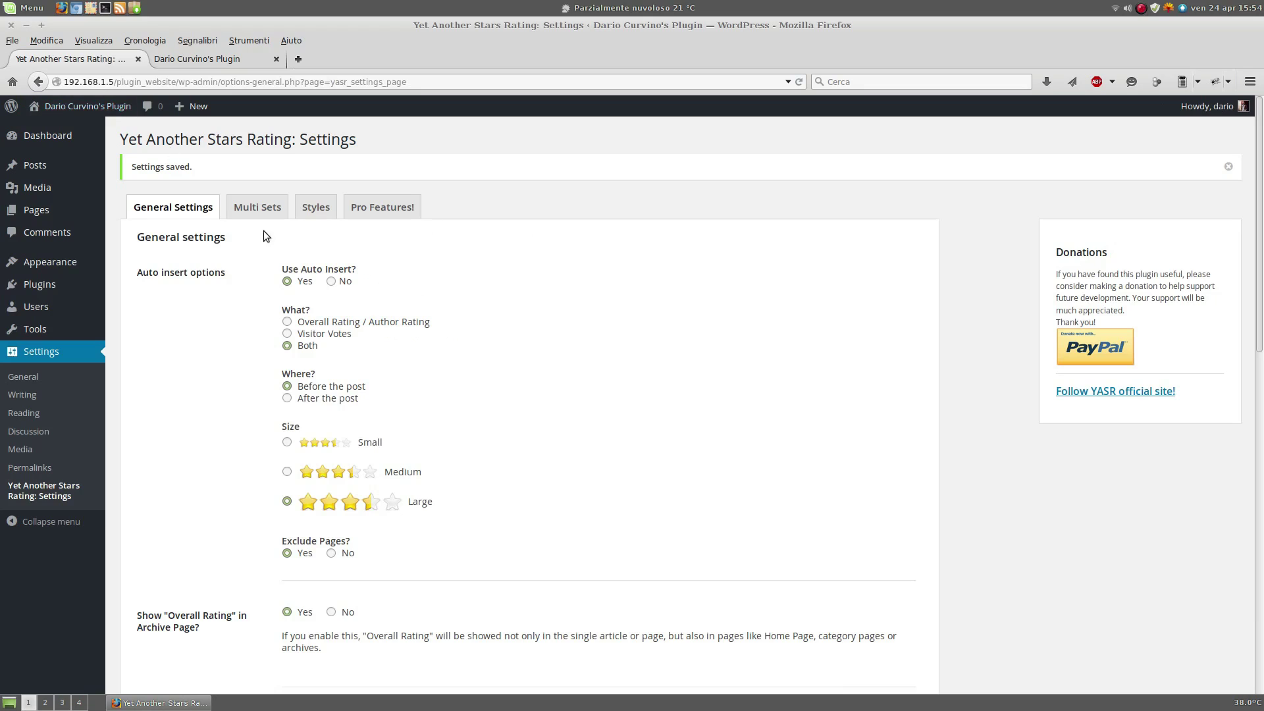
Step: Delete 'Average: %average%' from the AFTER Visitor Rating text and save the settings
{"action": "scroll", "coordinate": [433, 355], "scroll_direction": "down", "scroll_amount": 2}
{"action": "scroll", "coordinate": [433, 356], "scroll_direction": "down", "scroll_amount": 4}
{"action": "scroll", "coordinate": [433, 355], "scroll_direction": "down", "scroll_amount": 3}
{"action": "scroll", "coordinate": [435, 356], "scroll_direction": "down", "scroll_amount": 1}
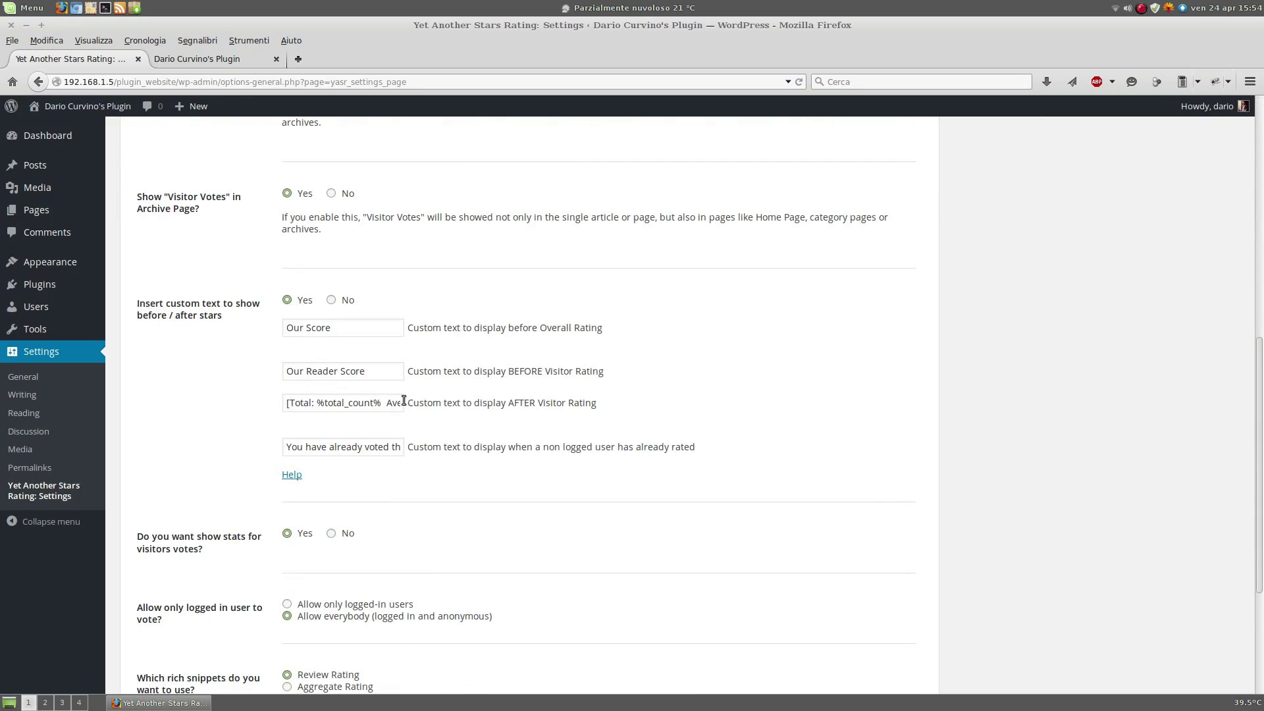
{"action": "left_click_drag", "start_coordinate": [388, 403], "coordinate": [400, 403]}
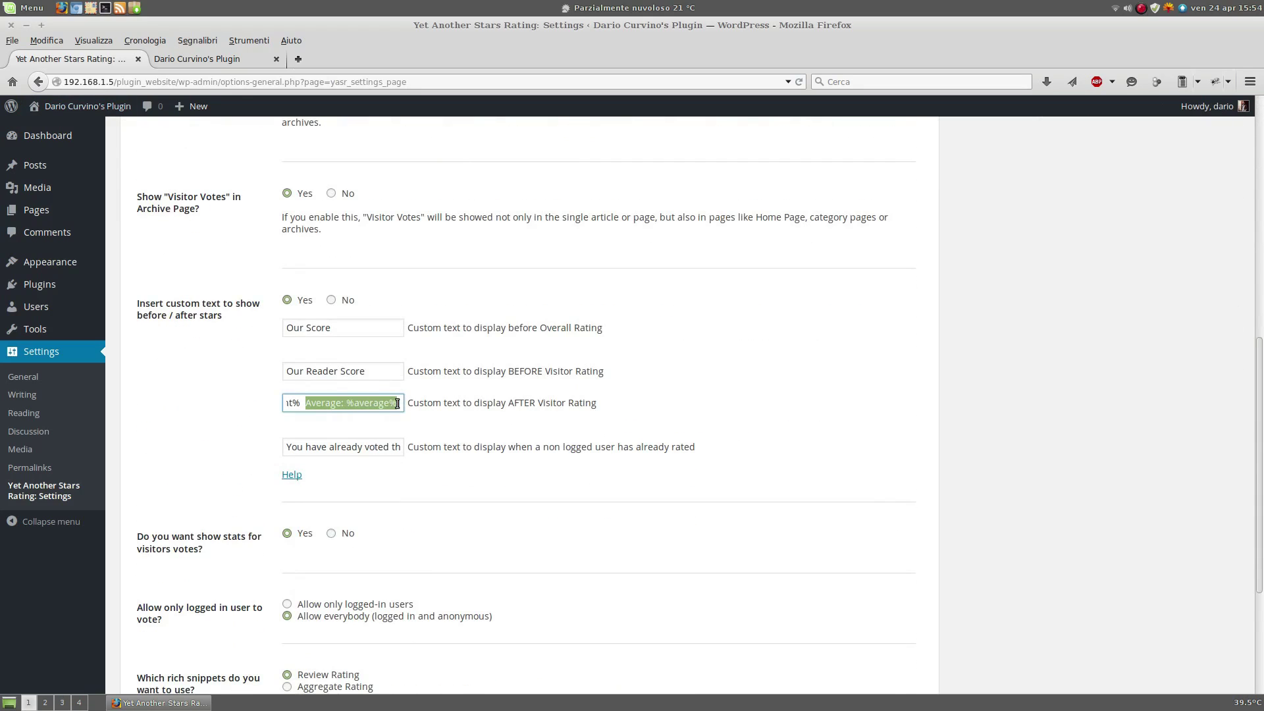
{"action": "key", "text": "BackSpace"}
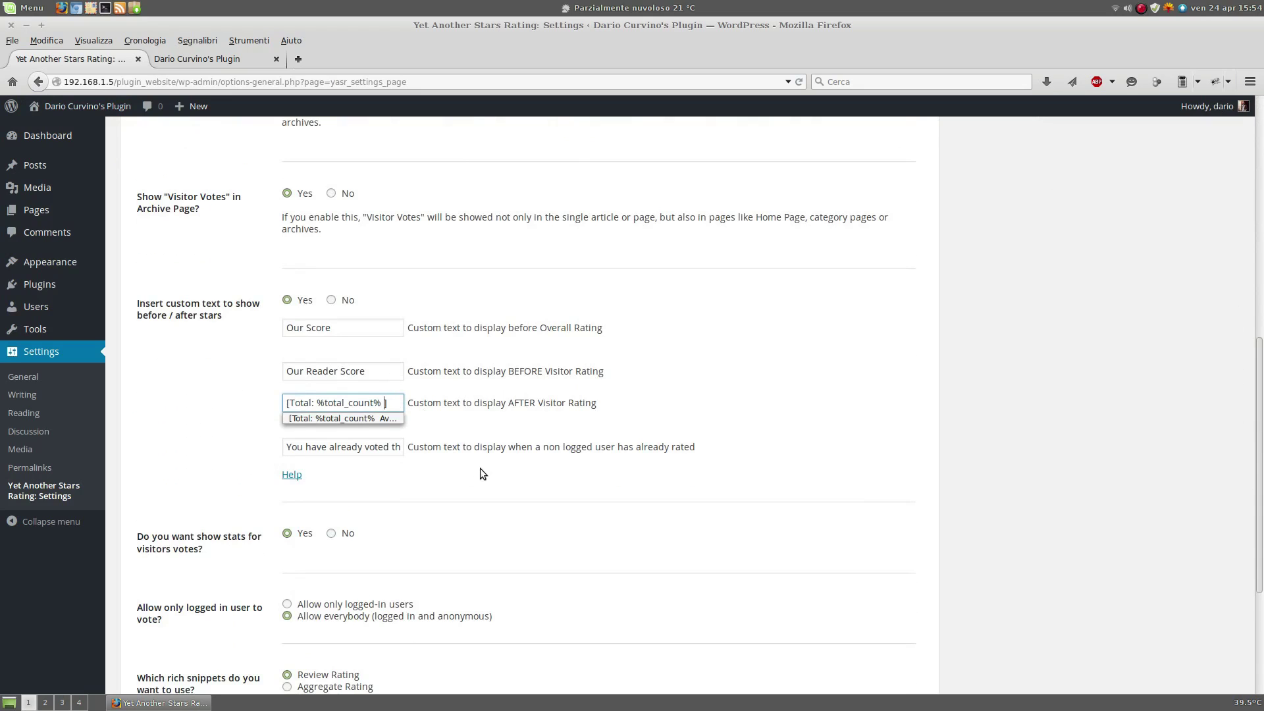
{"action": "scroll", "coordinate": [480, 468], "scroll_direction": "down", "scroll_amount": 2}
{"action": "scroll", "coordinate": [480, 468], "scroll_direction": "down", "scroll_amount": 2}
{"action": "left_click", "coordinate": [155, 609]}
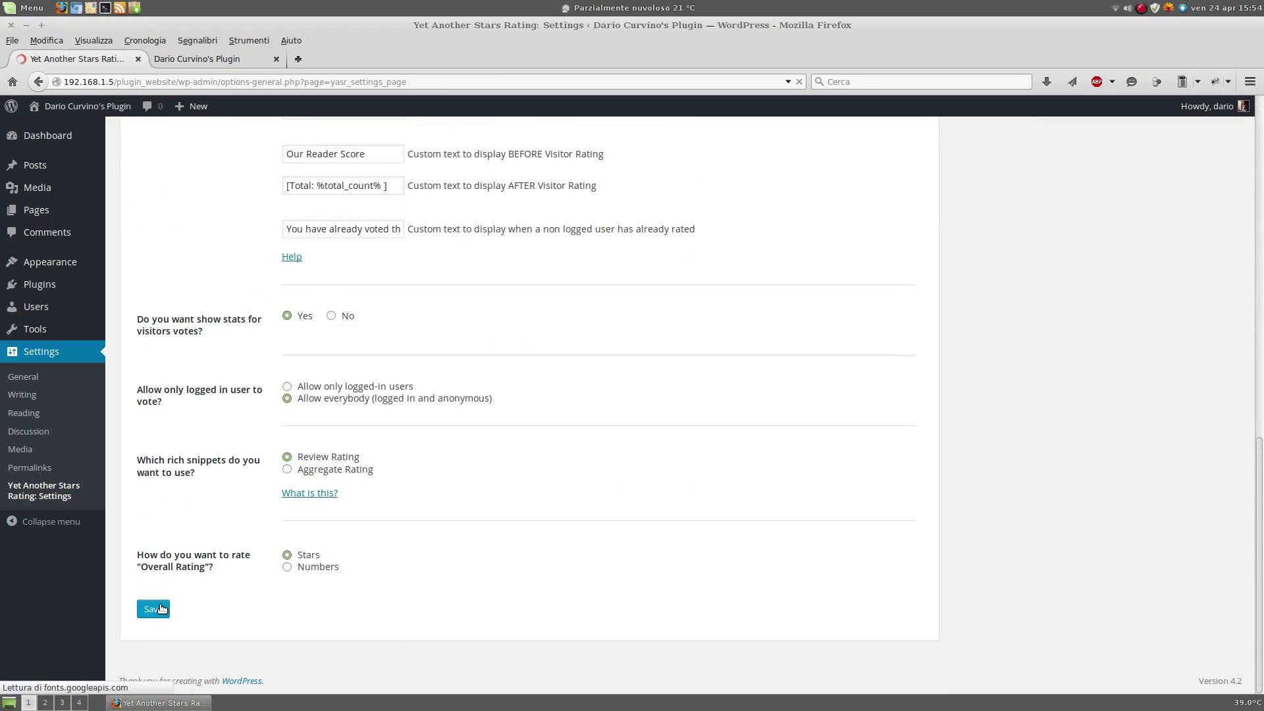
Step: Reload the site tab to confirm both posts read [Total: 1], then return to settings
{"action": "left_click", "coordinate": [211, 64]}
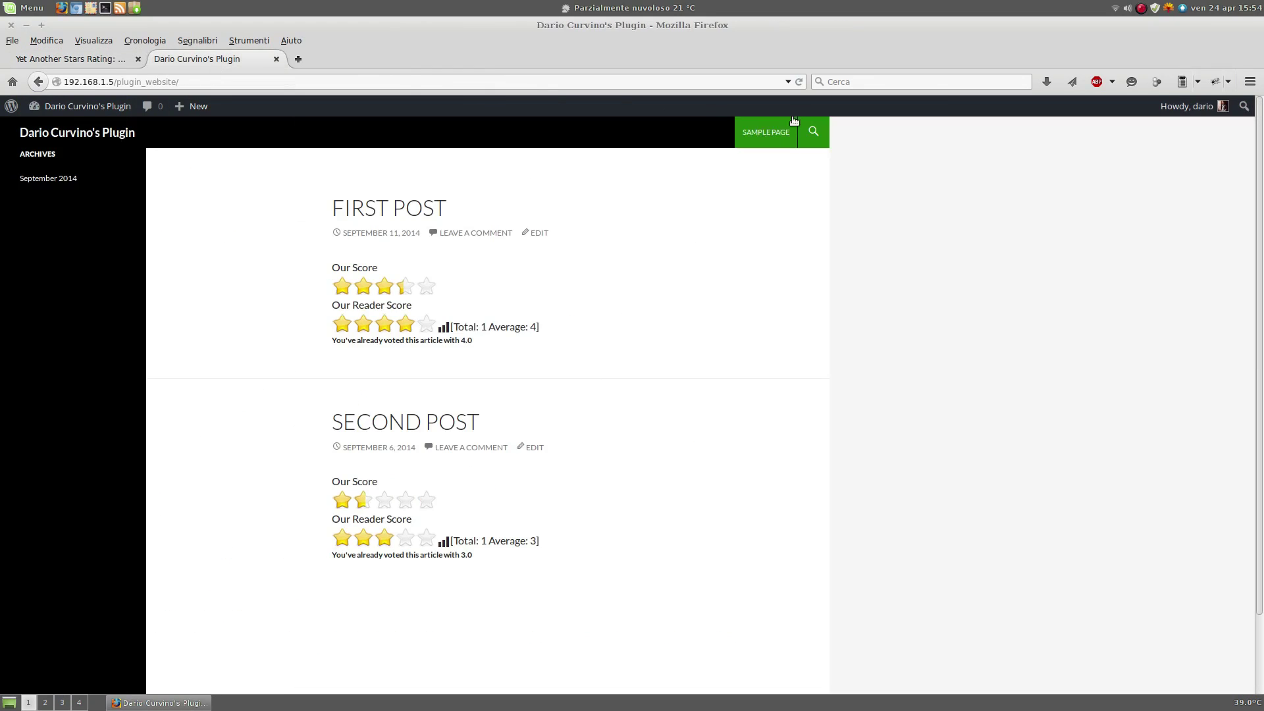
{"action": "left_click", "coordinate": [799, 80]}
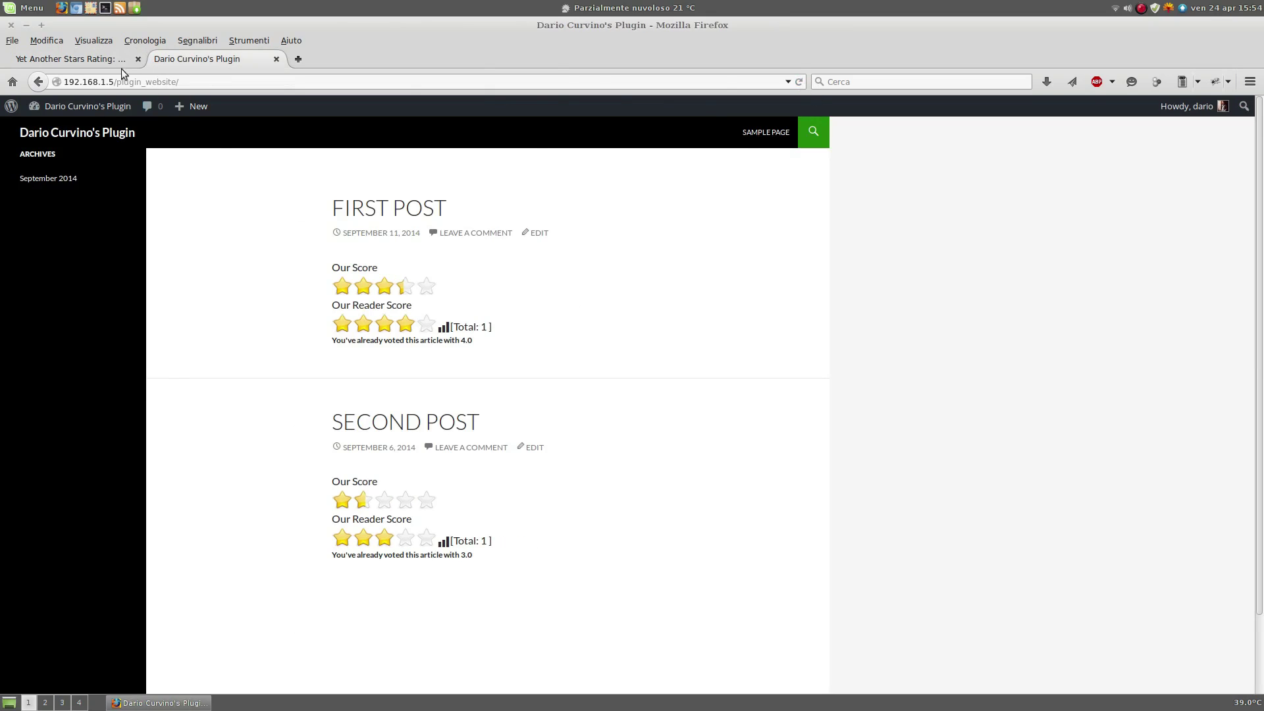
{"action": "left_click", "coordinate": [99, 58]}
{"action": "scroll", "coordinate": [373, 449], "scroll_direction": "down", "scroll_amount": 6}
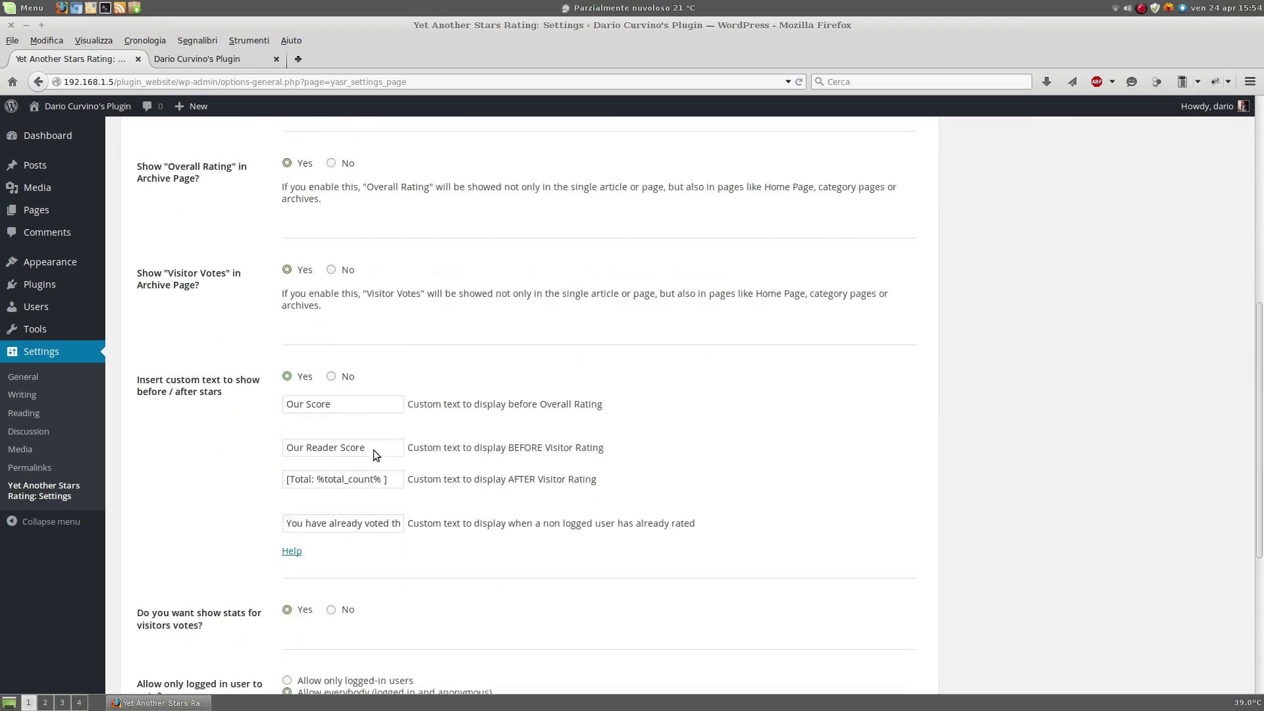
Step: Change the AFTER Visitor Rating text to 'Average: %average%', save, and reload the site tab
{"action": "scroll", "coordinate": [373, 449], "scroll_direction": "down", "scroll_amount": 4}
{"action": "double_click", "coordinate": [293, 328]}
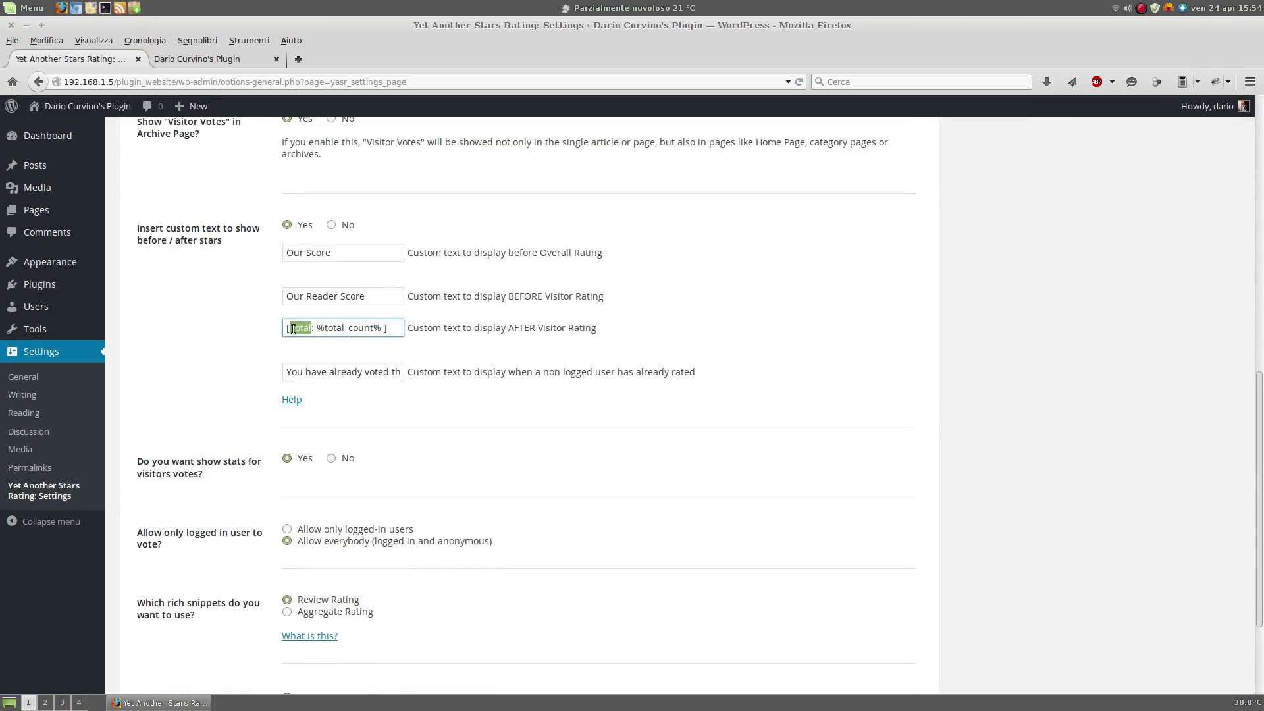
{"action": "type", "text": "Av"}
{"action": "type", "text": "erage"}
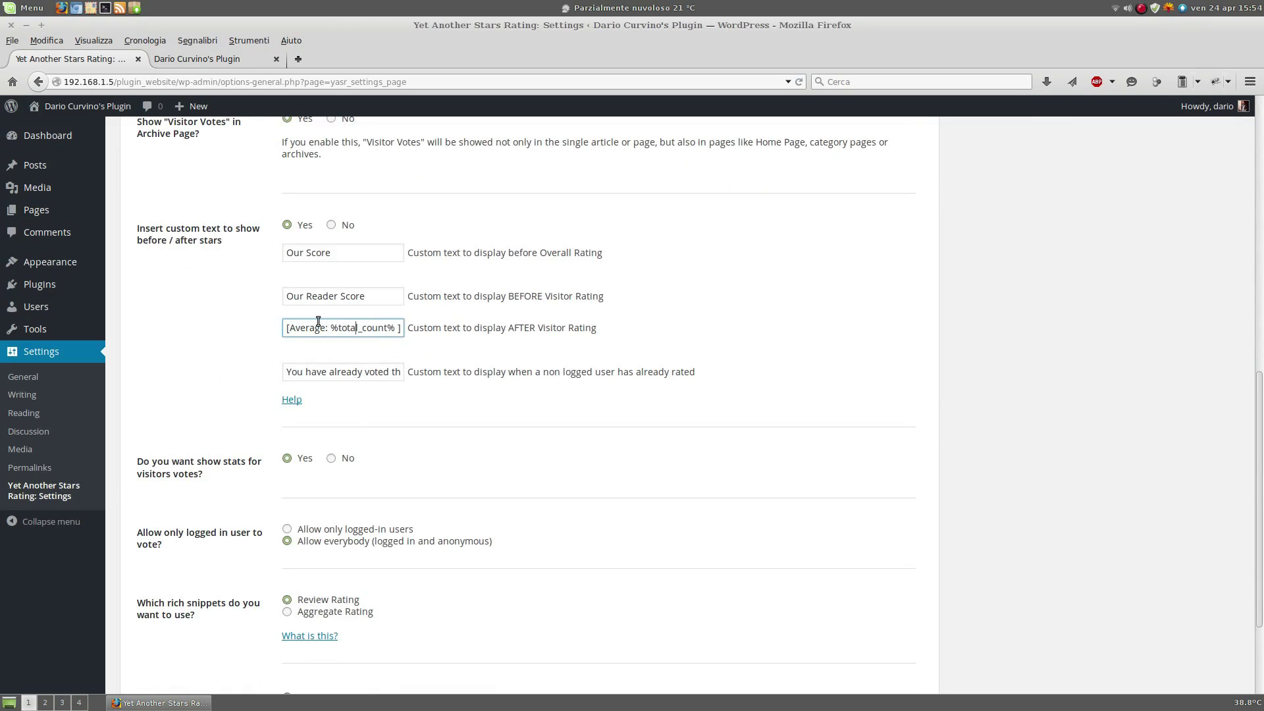
{"action": "key", "text": "BackSpace"}
{"action": "key", "text": "BackSpace"}
{"action": "key", "text": "BackSpace"}
{"action": "key", "text": "BackSpace"}
{"action": "key", "text": "BackSpace"}
{"action": "key", "text": "BackSpace"}
{"action": "key", "text": "BackSpace"}
{"action": "key", "text": "BackSpace"}
{"action": "key", "text": "BackSpace"}
{"action": "key", "text": "BackSpace"}
{"action": "key", "text": "BackSpace"}
{"action": "type", "text": "avera"}
{"action": "type", "text": "ge"}
{"action": "scroll", "coordinate": [316, 343], "scroll_direction": "down", "scroll_amount": 4}
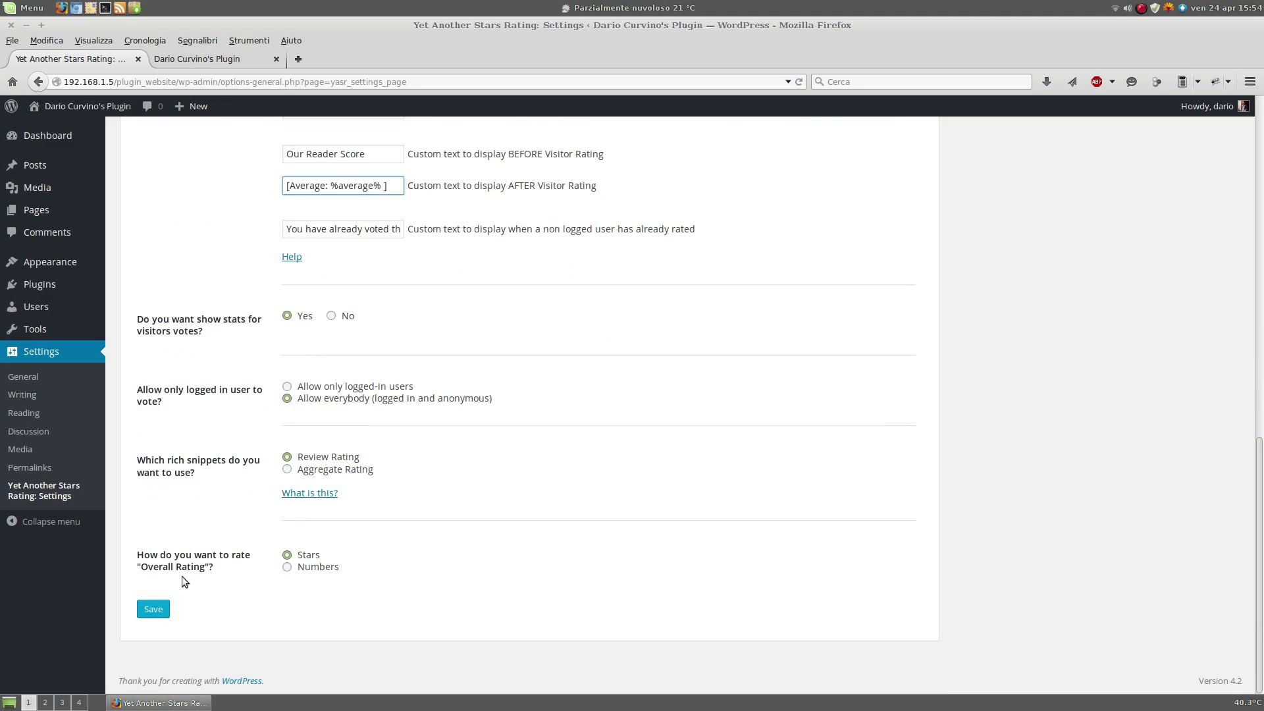
{"action": "left_click", "coordinate": [154, 616]}
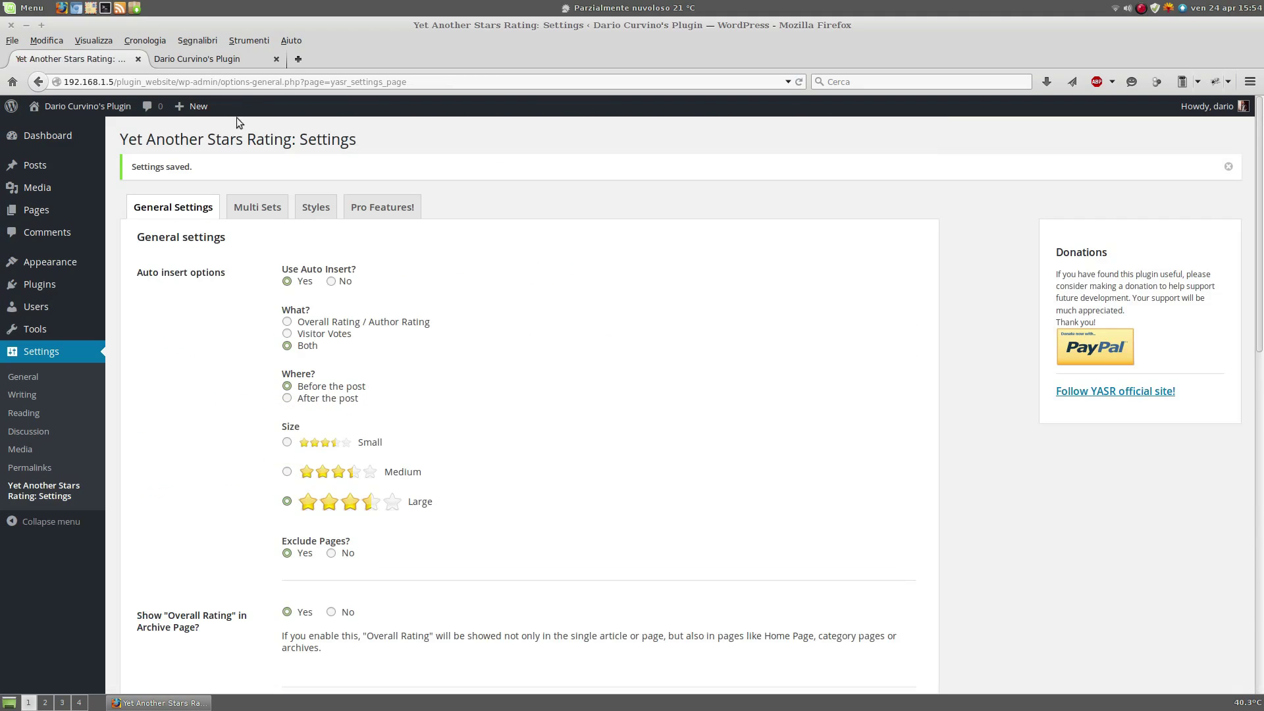
{"action": "left_click", "coordinate": [234, 59]}
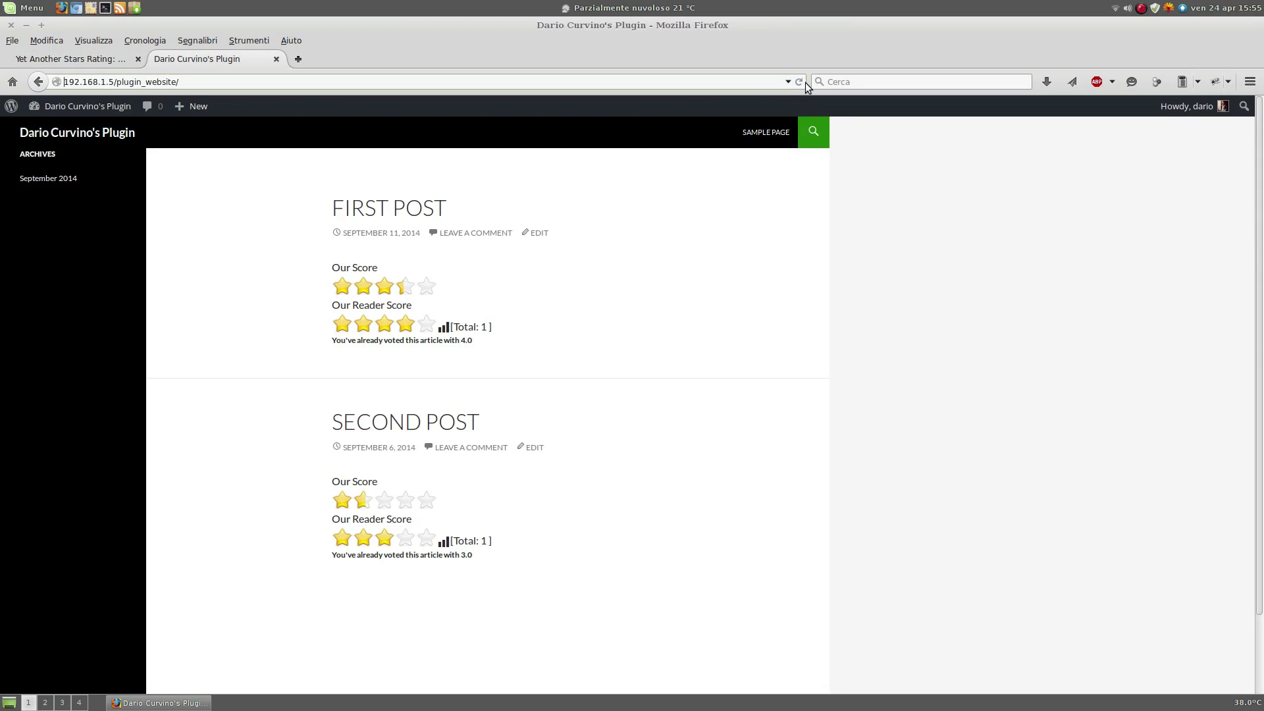
{"action": "left_click", "coordinate": [803, 81]}
Step: Set Use Auto Insert to No, save, and go to Posts > All Posts
{"action": "left_click", "coordinate": [54, 65]}
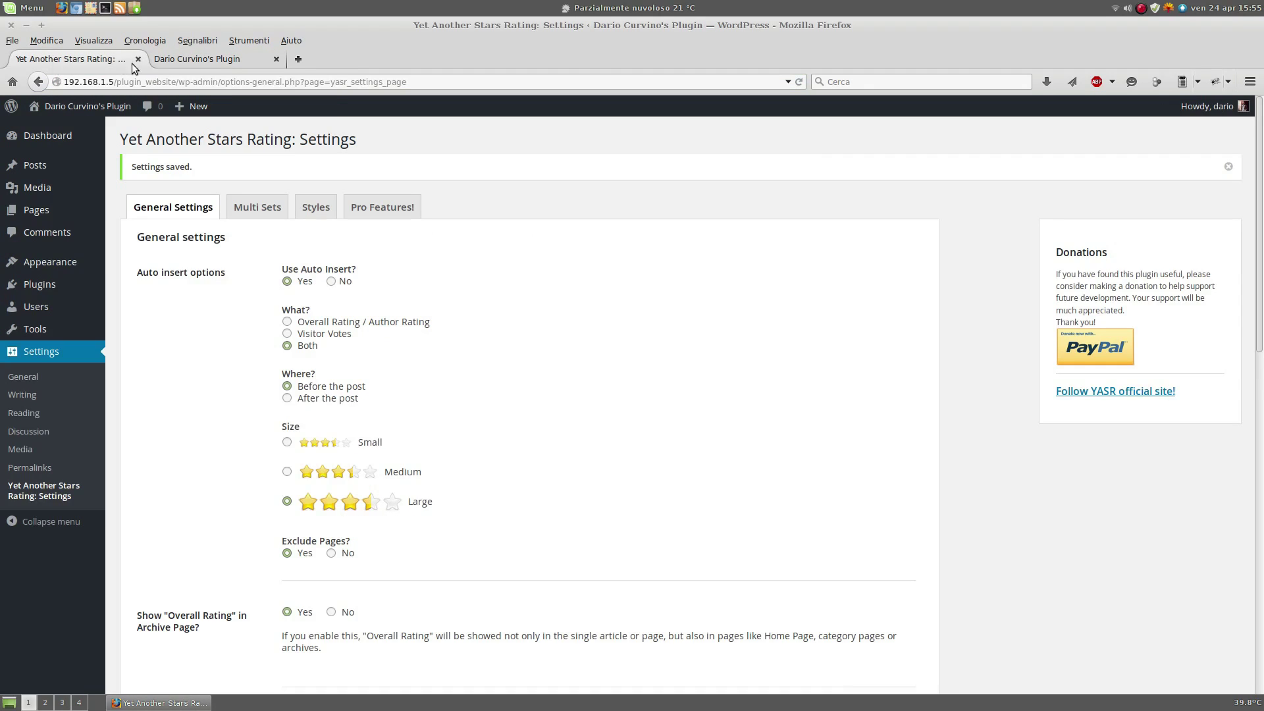
{"action": "left_click", "coordinate": [331, 281]}
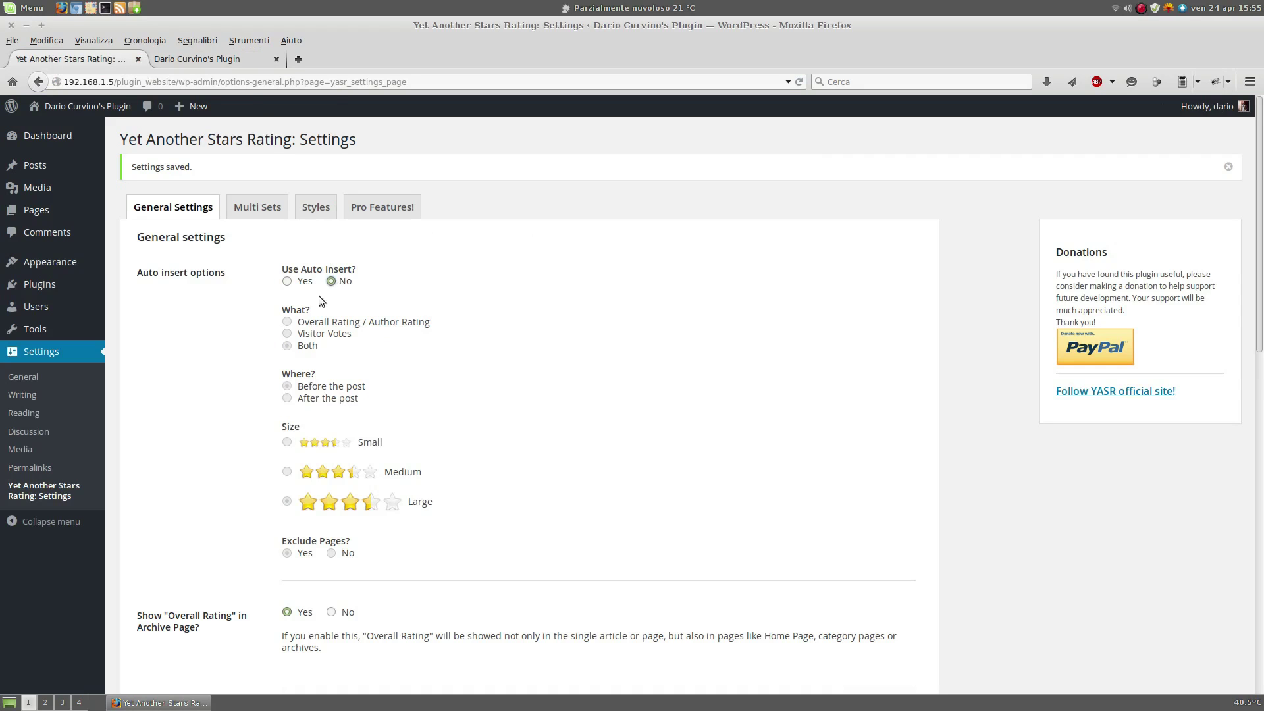
{"action": "scroll", "coordinate": [242, 397], "scroll_direction": "down", "scroll_amount": 1}
{"action": "scroll", "coordinate": [242, 397], "scroll_direction": "down", "scroll_amount": 5}
{"action": "scroll", "coordinate": [242, 398], "scroll_direction": "down", "scroll_amount": 5}
{"action": "scroll", "coordinate": [240, 403], "scroll_direction": "down", "scroll_amount": 2}
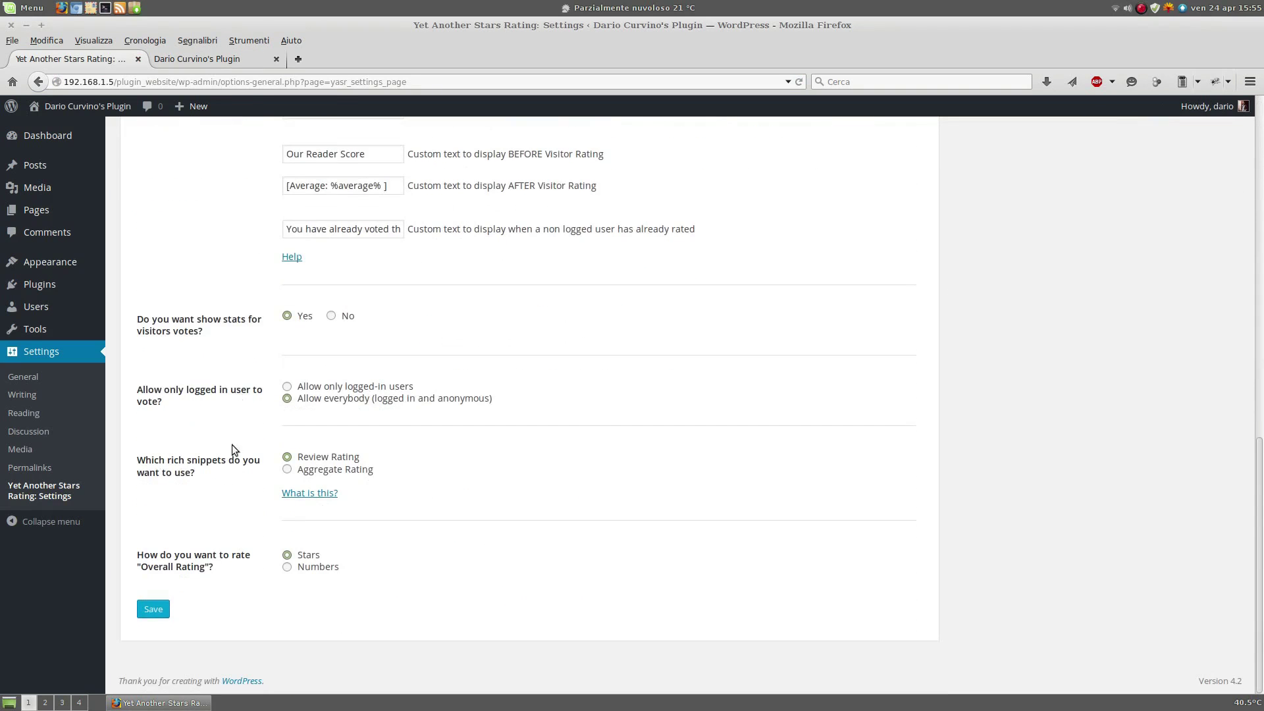
{"action": "left_click", "coordinate": [150, 607]}
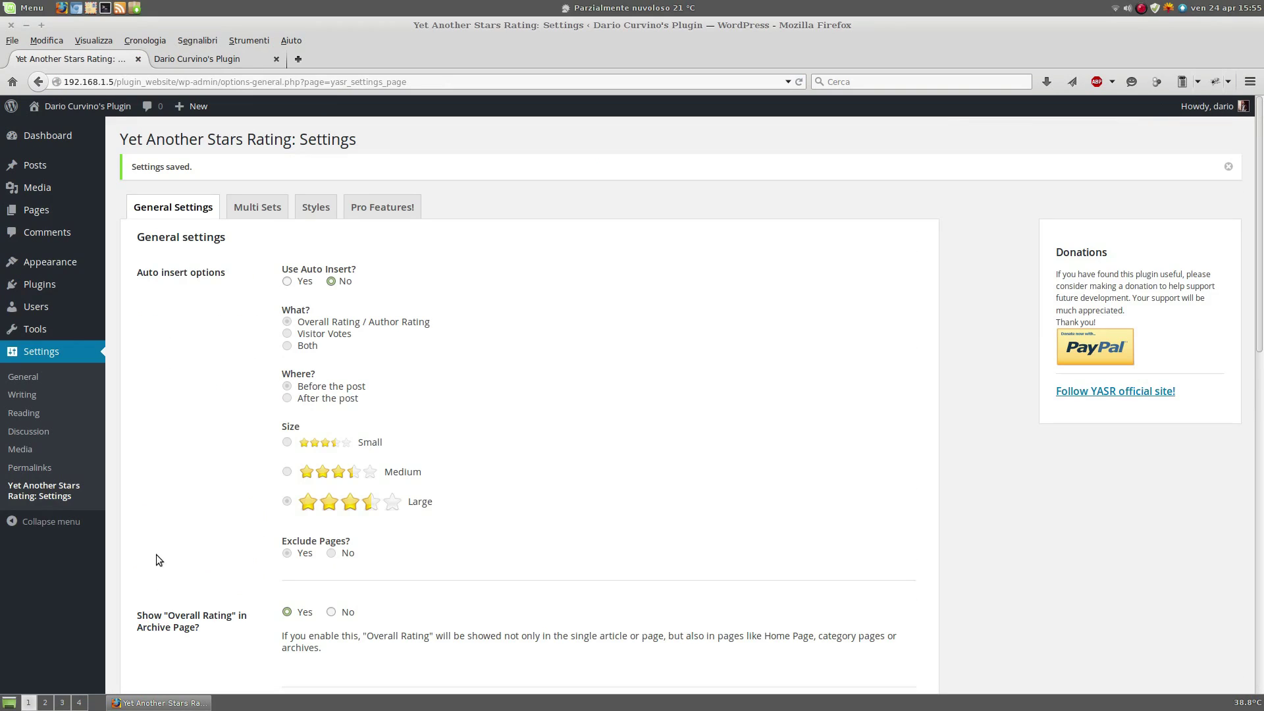
{"action": "mouse_move", "coordinate": [34, 165]}
{"action": "left_click", "coordinate": [116, 169]}
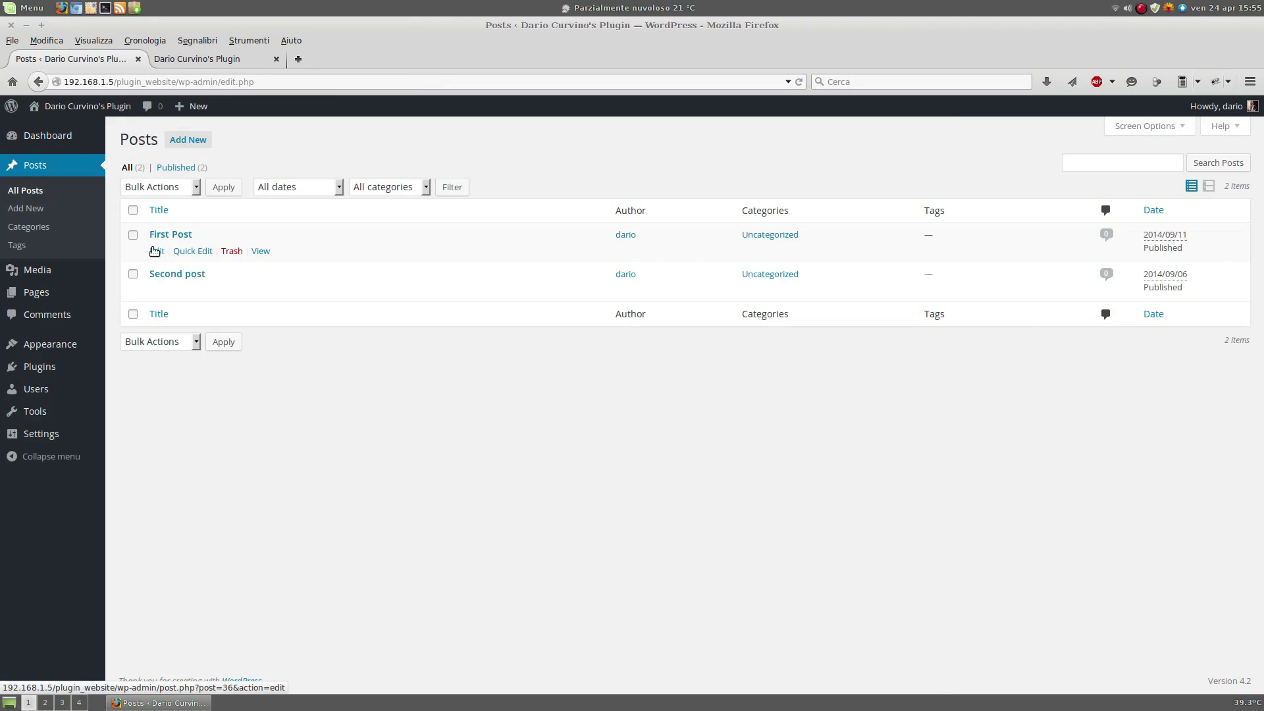
Step: Preview First Post to confirm it has no stars, then back in the editor open the rating shortcode inserter
{"action": "left_click", "coordinate": [155, 251]}
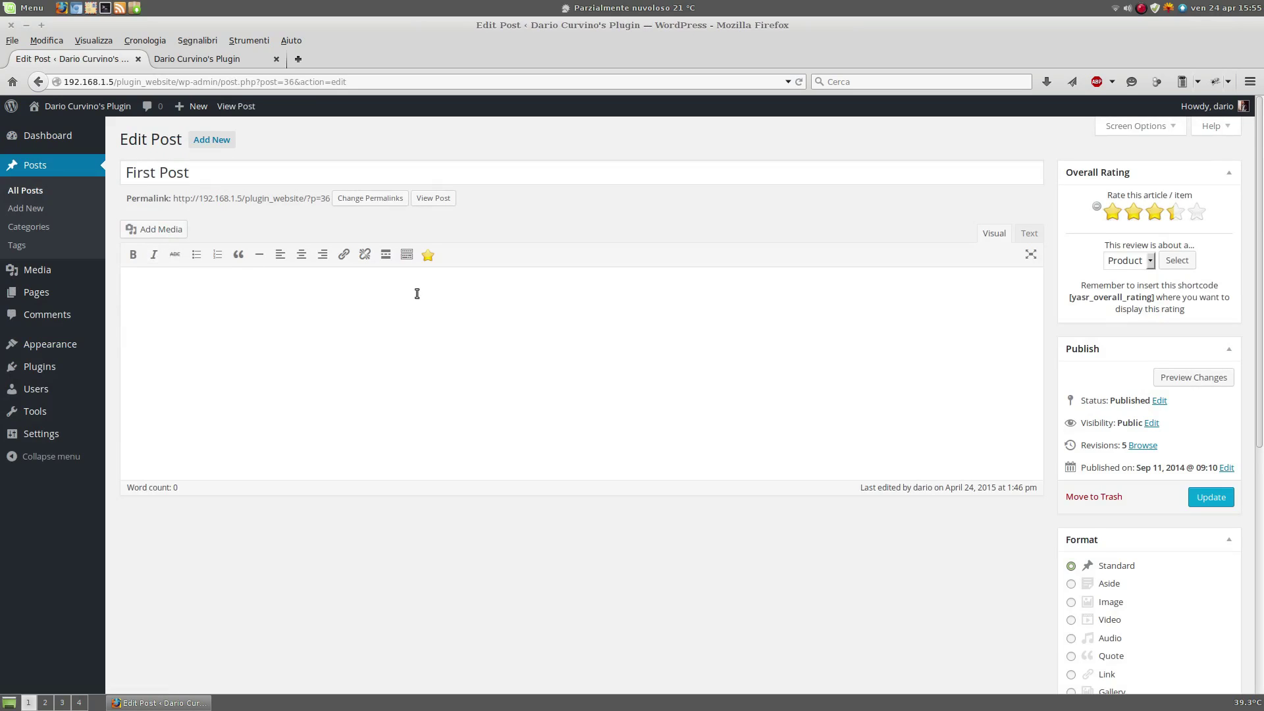
{"action": "left_click", "coordinate": [1177, 379]}
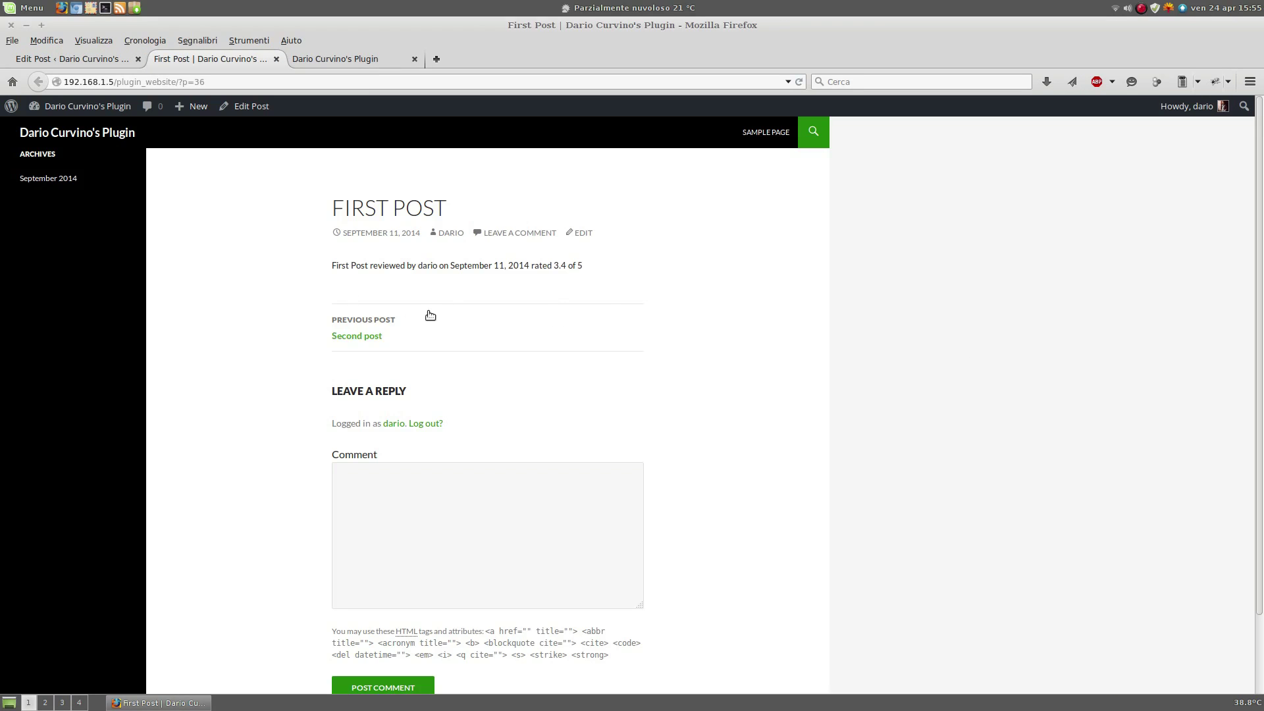
{"action": "left_click", "coordinate": [92, 61]}
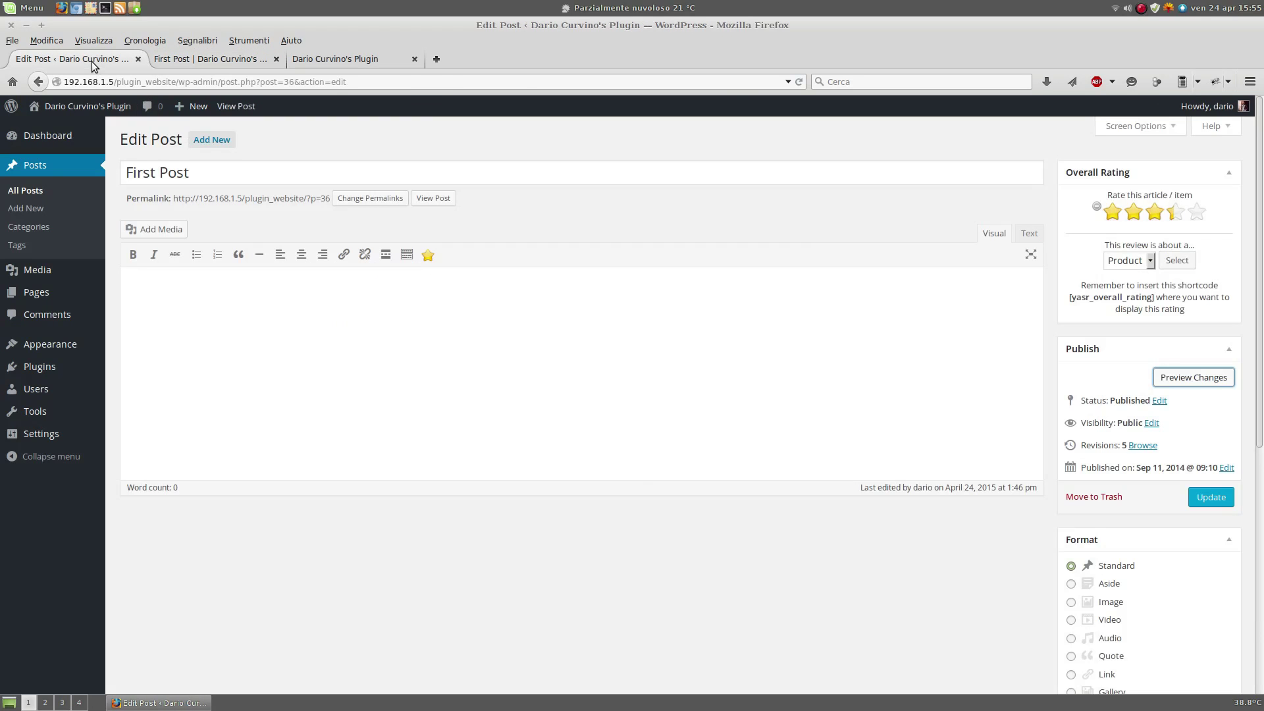
{"action": "left_click", "coordinate": [426, 255]}
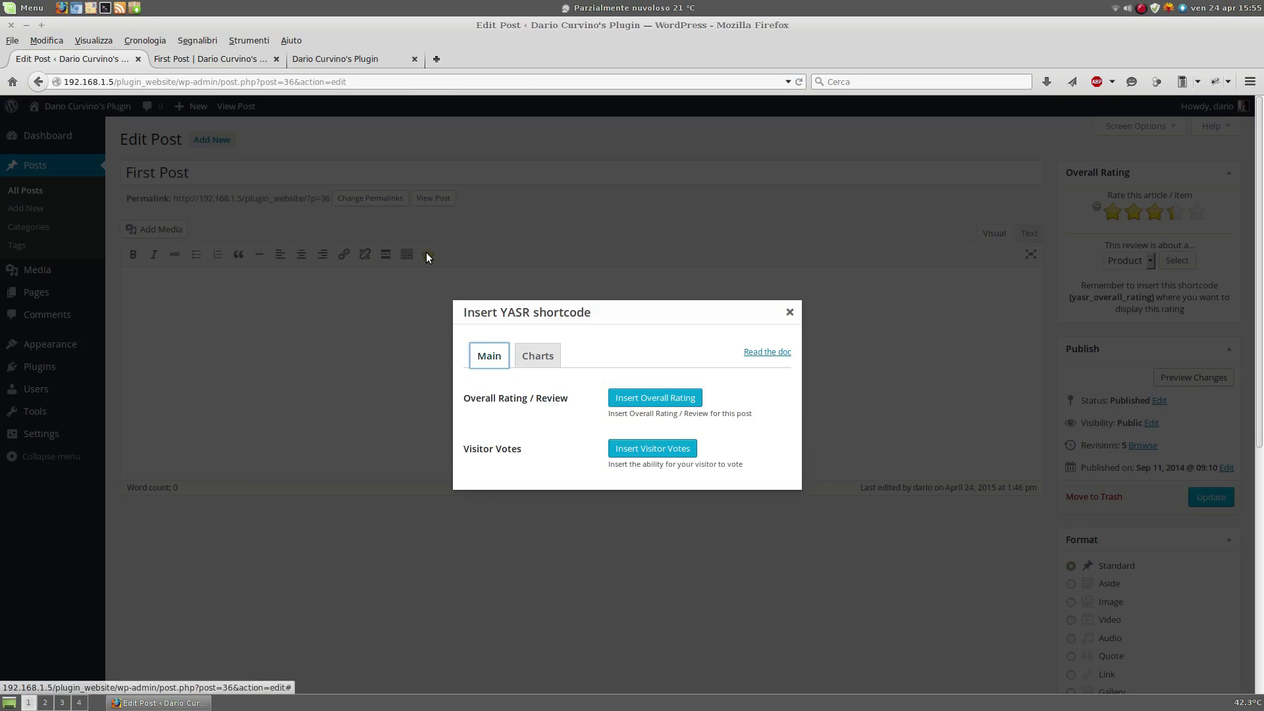
Step: Insert the large YASR overall-rating shortcode, with 'This is just some text' above and a filler word below
{"action": "left_click", "coordinate": [647, 396]}
{"action": "left_click", "coordinate": [714, 456]}
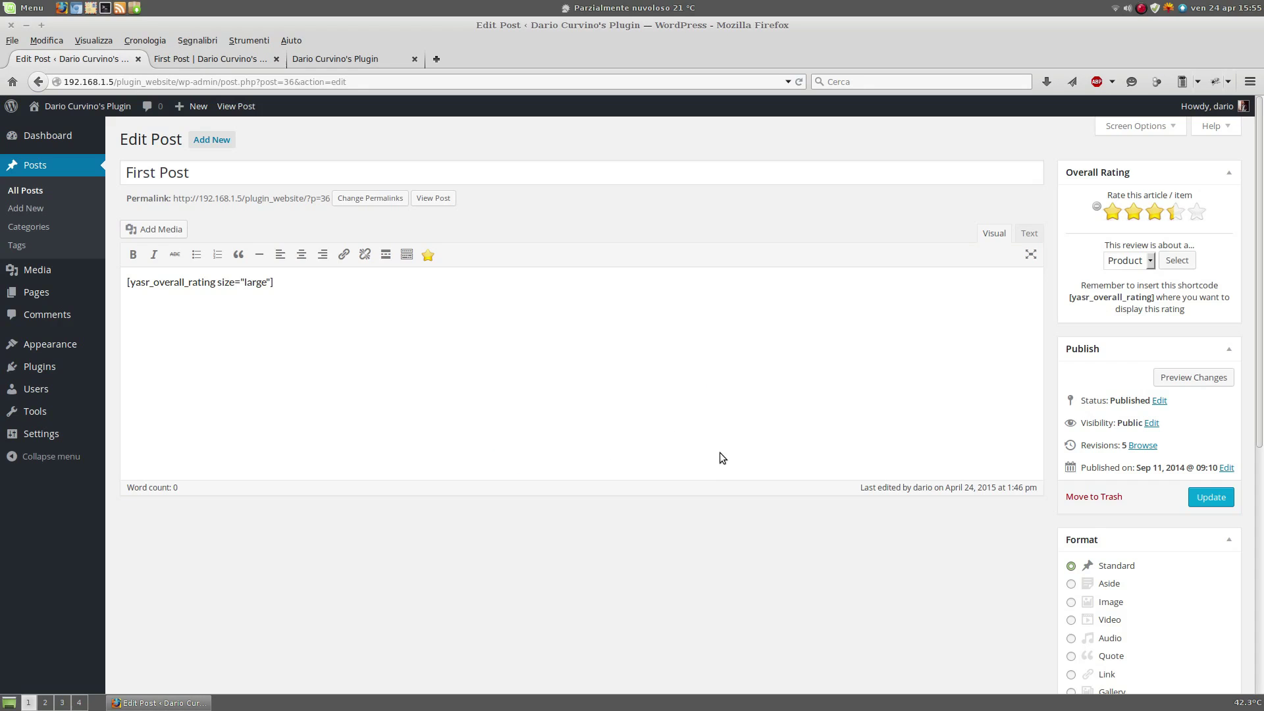
{"action": "left_click", "coordinate": [128, 282]}
{"action": "key", "text": "Return"}
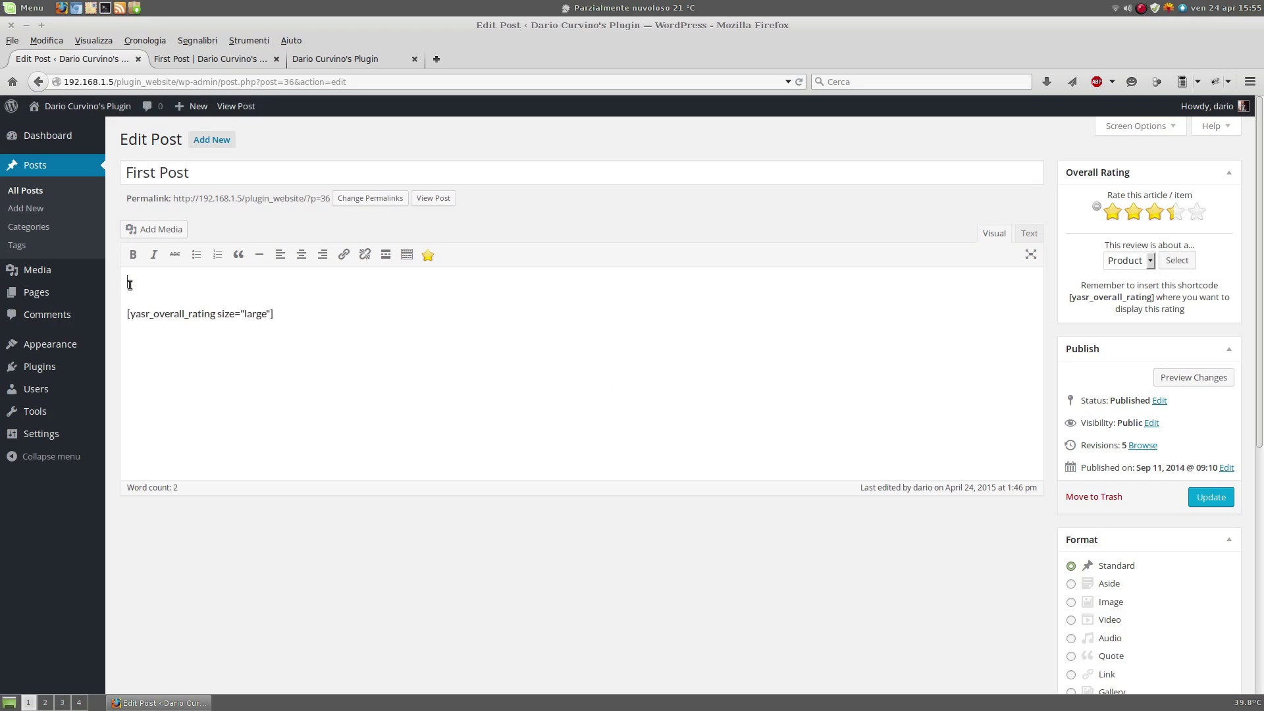
{"action": "type", "text": "This is "}
{"action": "type", "text": "just some text"}
{"action": "left_click", "coordinate": [183, 413]}
{"action": "type", "text": "fooooooooooo"}
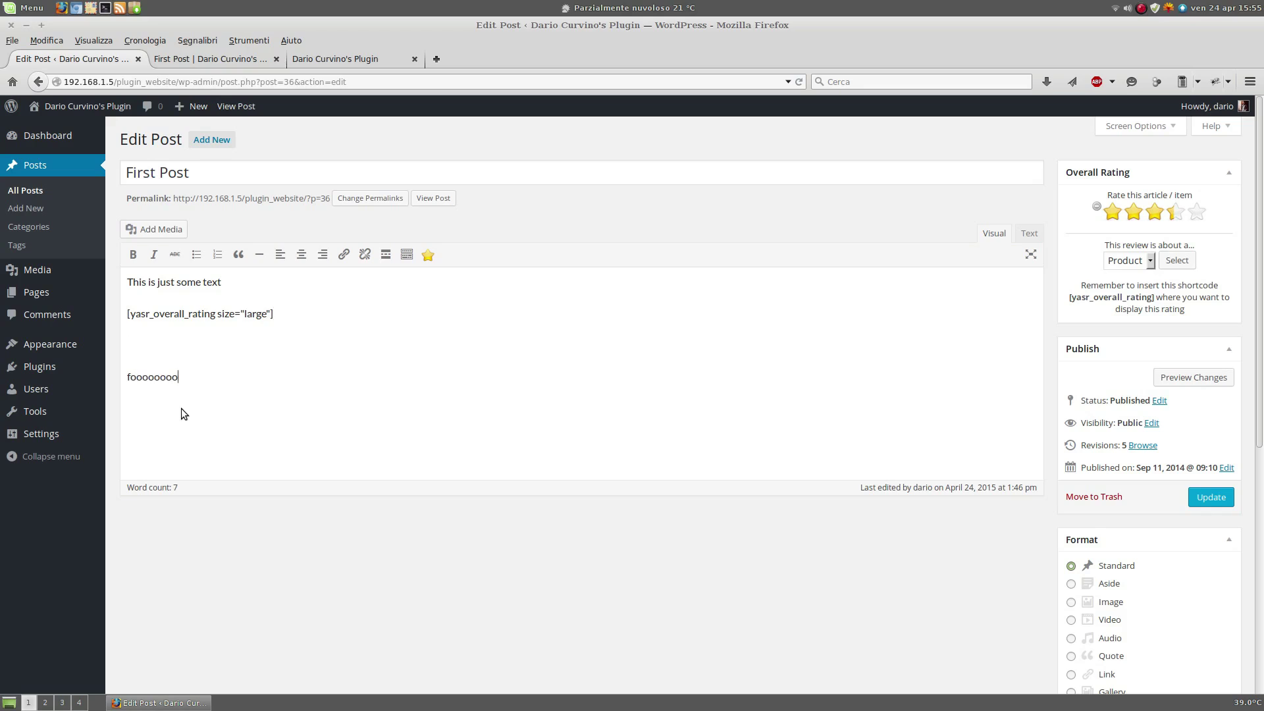
Step: Insert the large YASR visitor-votes shortcode below the filler word
{"action": "left_click", "coordinate": [428, 255]}
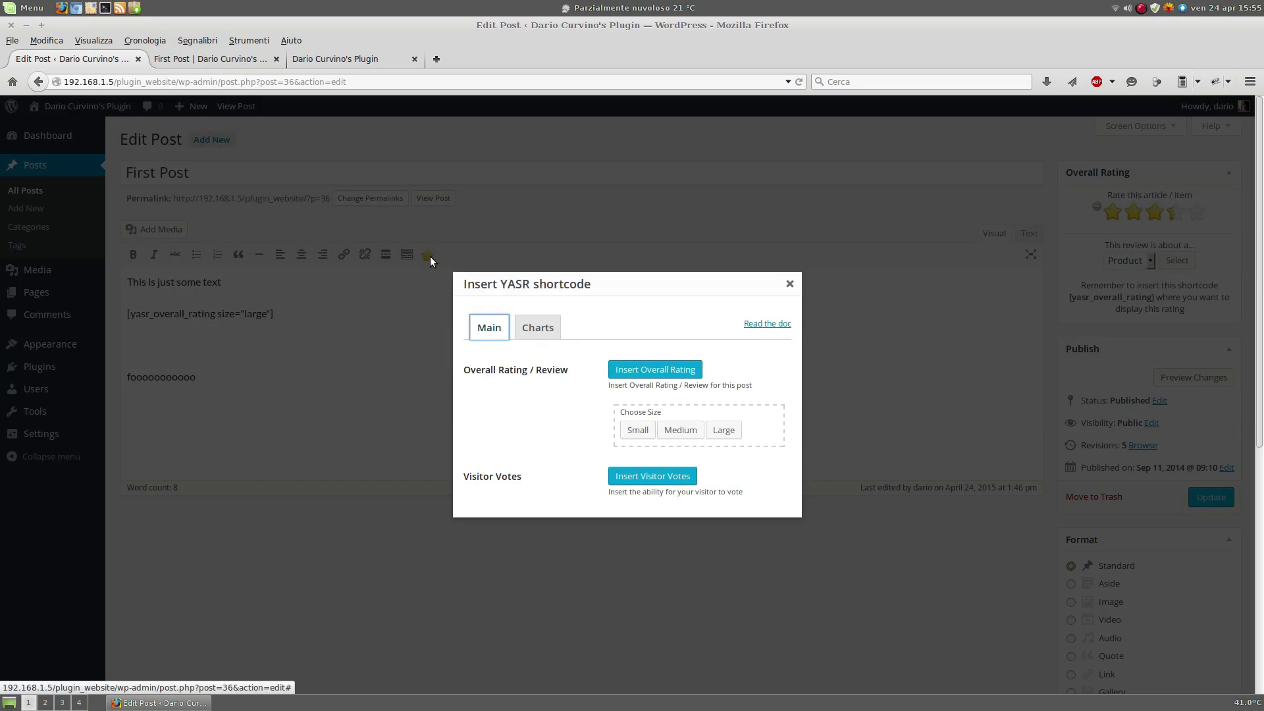
{"action": "left_click", "coordinate": [659, 476]}
{"action": "left_click", "coordinate": [719, 531]}
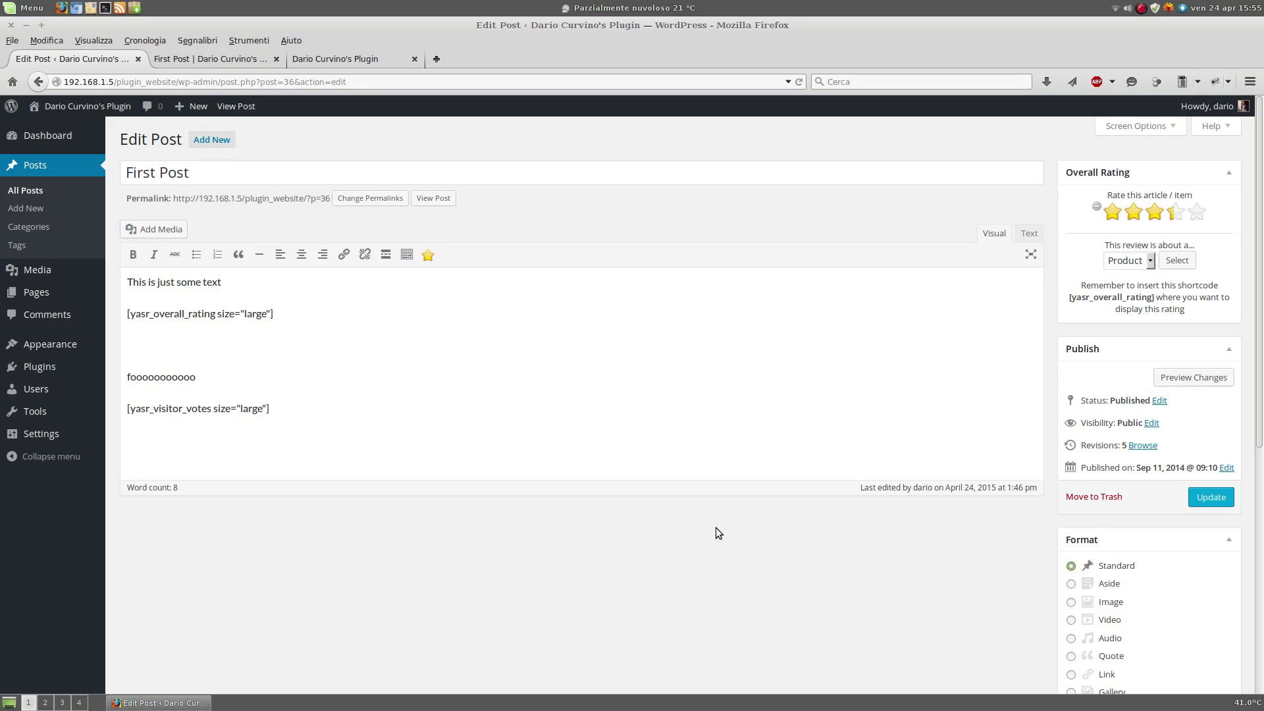
Step: Update First Post, view the live page, and close the older preview tab
{"action": "left_click", "coordinate": [1204, 499]}
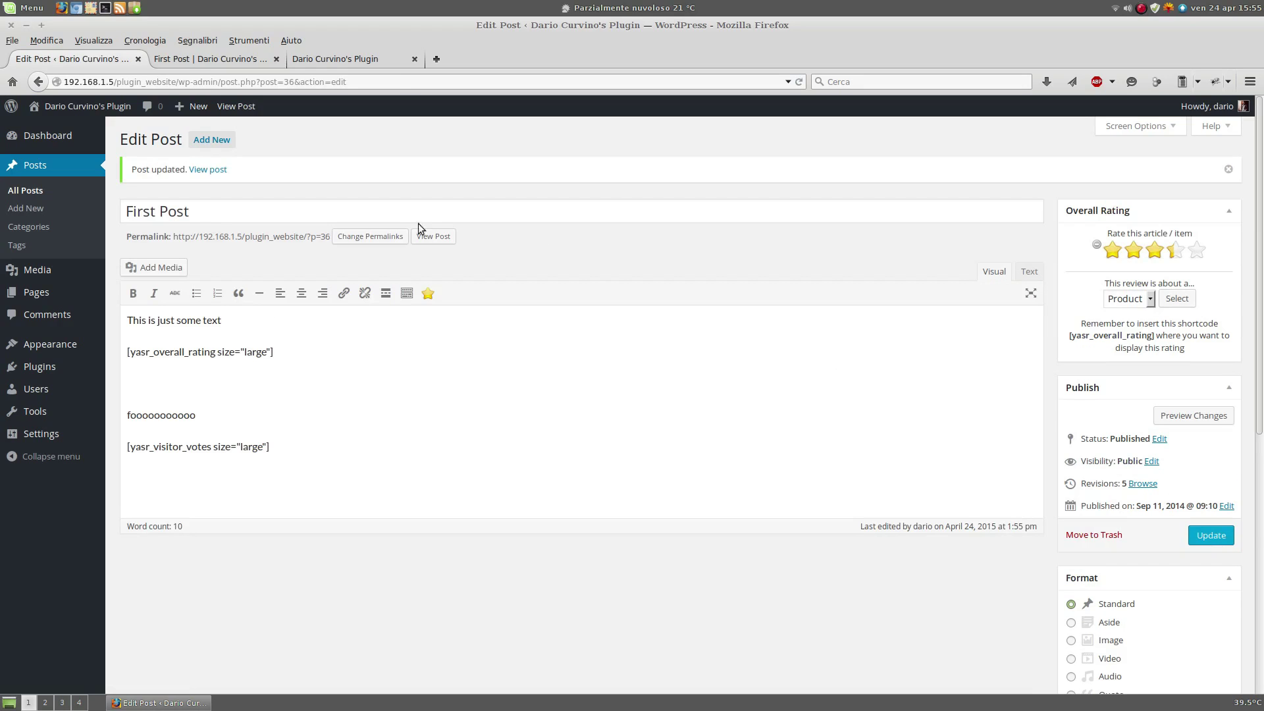
{"action": "left_click", "coordinate": [218, 174]}
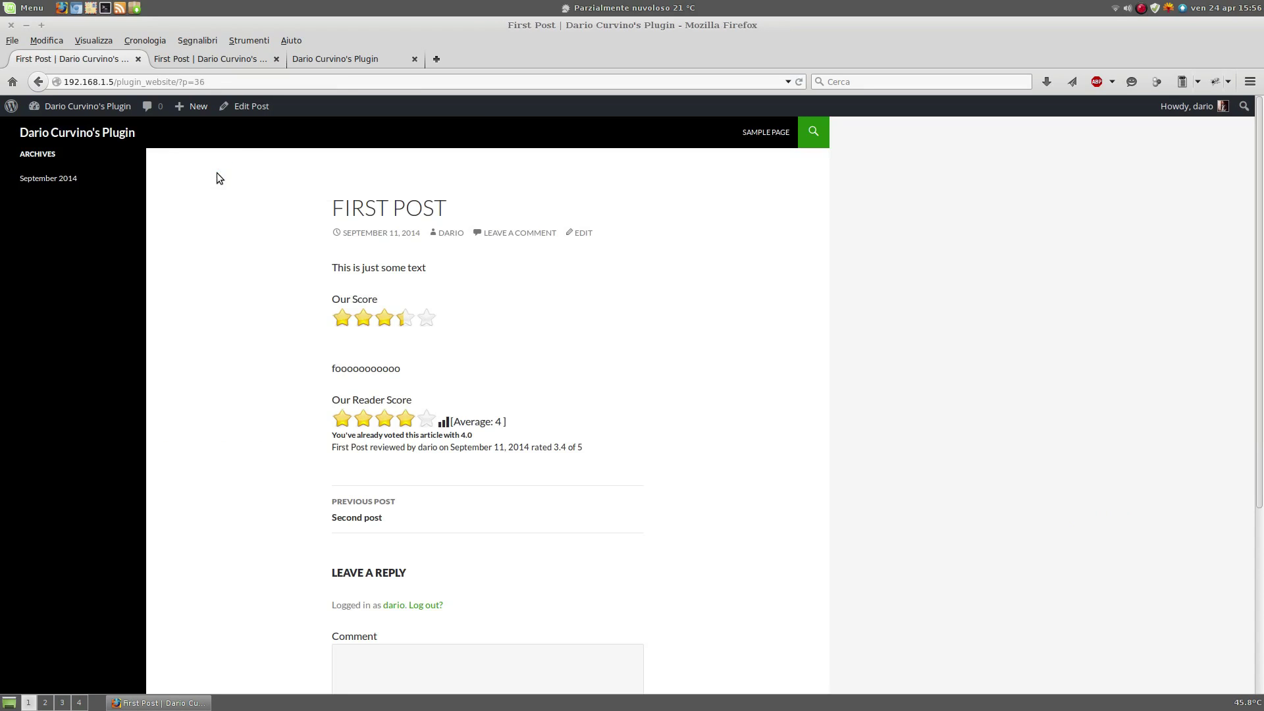
{"action": "left_click", "coordinate": [277, 58]}
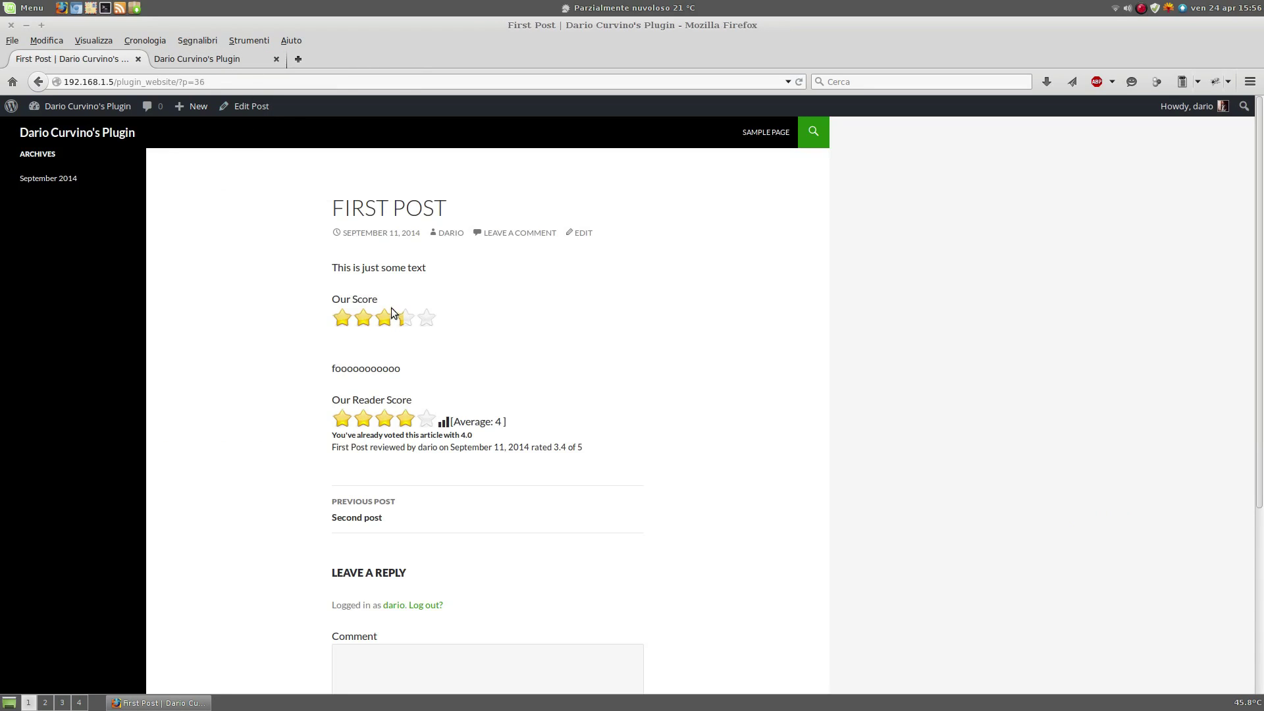